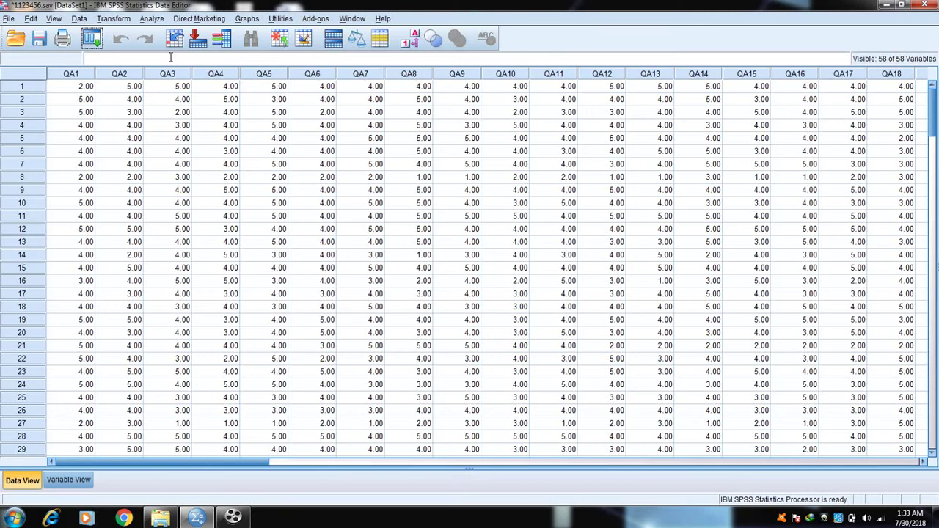
Open the Frequencies analysis, reset its previous settings, and add only QA1 as the variable to analyze
click(152, 19)
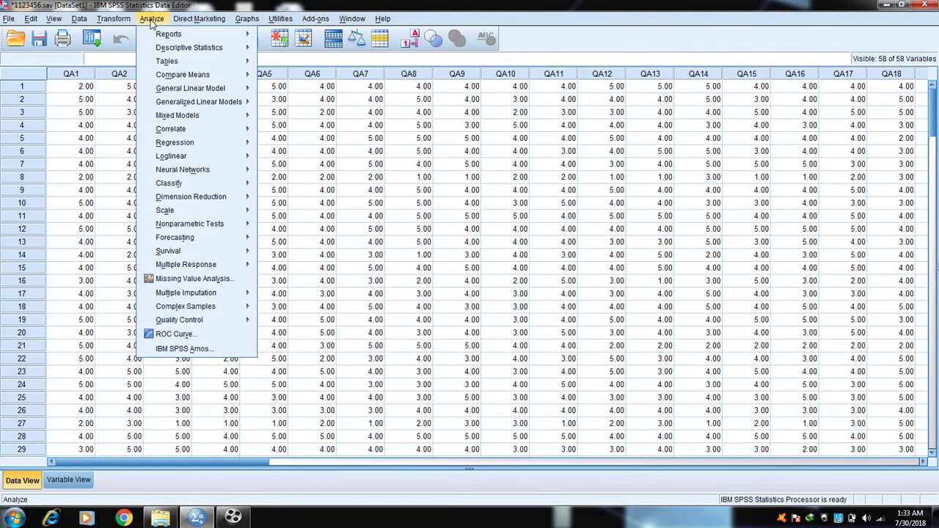
mouse_move(183, 48)
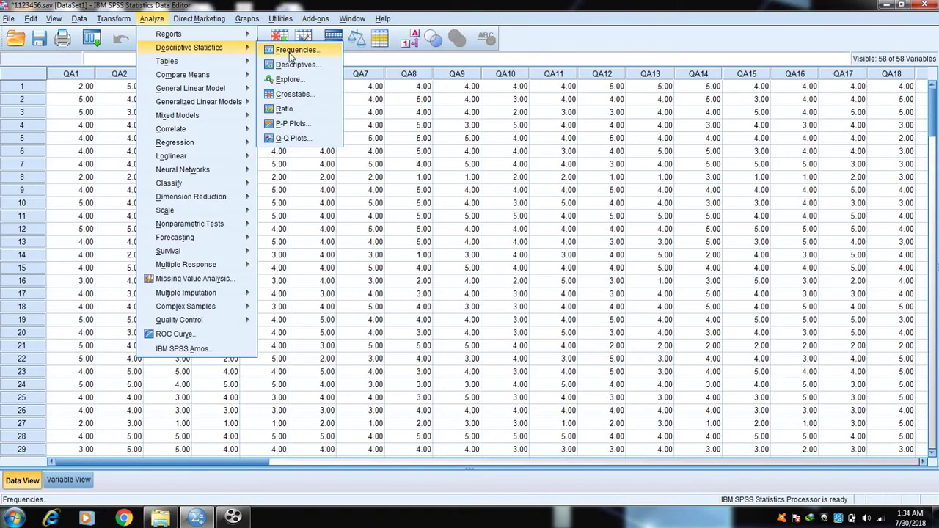
click(293, 50)
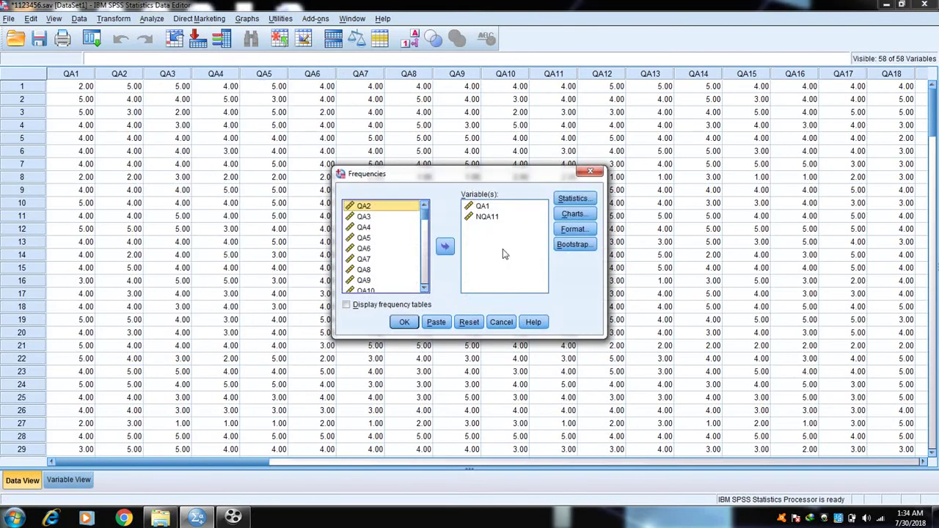
click(470, 323)
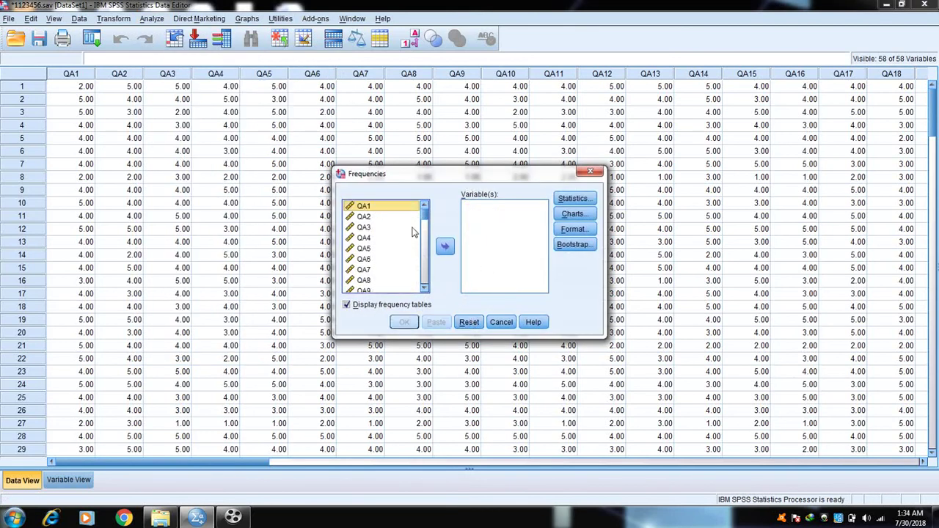
click(393, 210)
key(shift+Down)
key(shift+Down)
key(shift+Down)
key(shift+Down)
key(shift+Down)
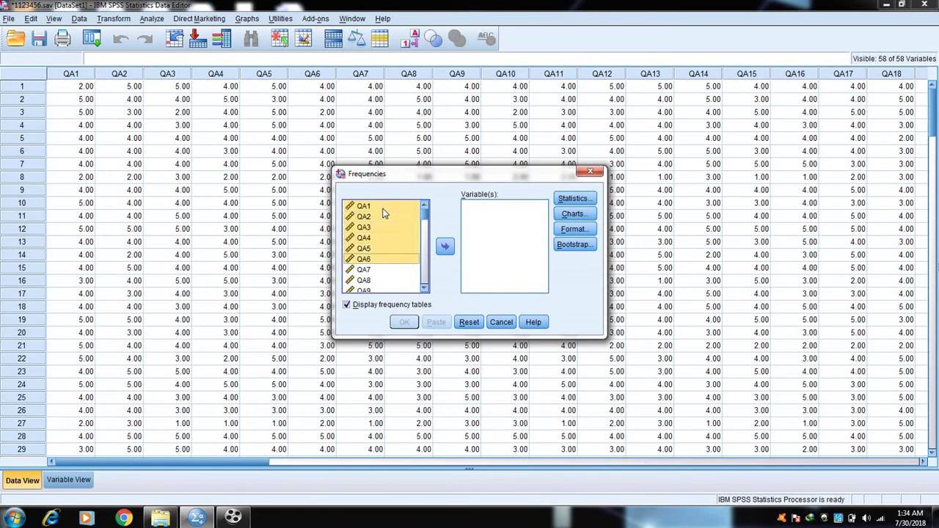
click(375, 209)
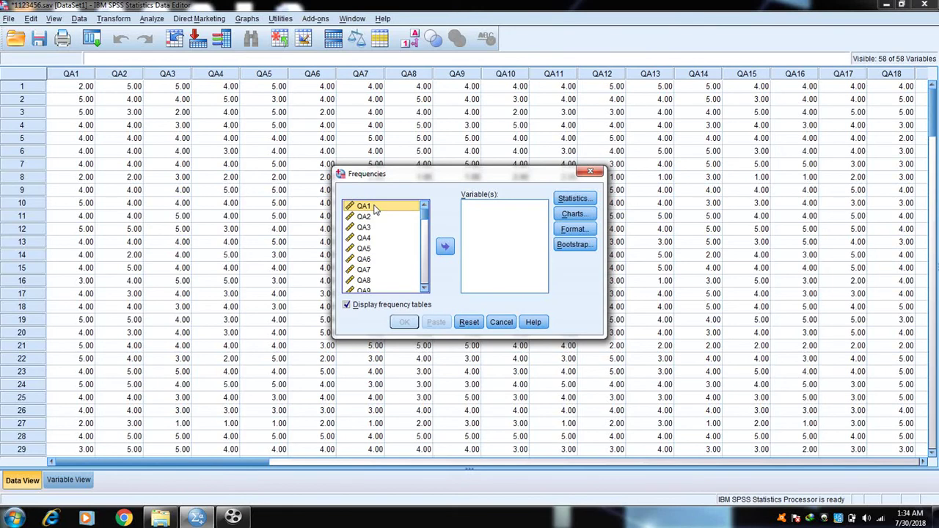
click(445, 248)
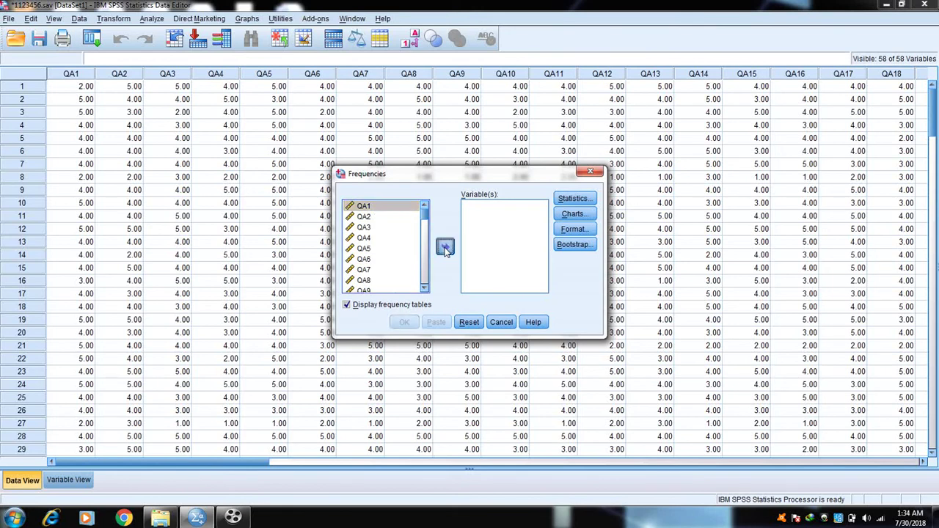
Request the mean, standard deviation, skewness and kurtosis statistics for the frequencies of QA1
click(586, 199)
click(516, 175)
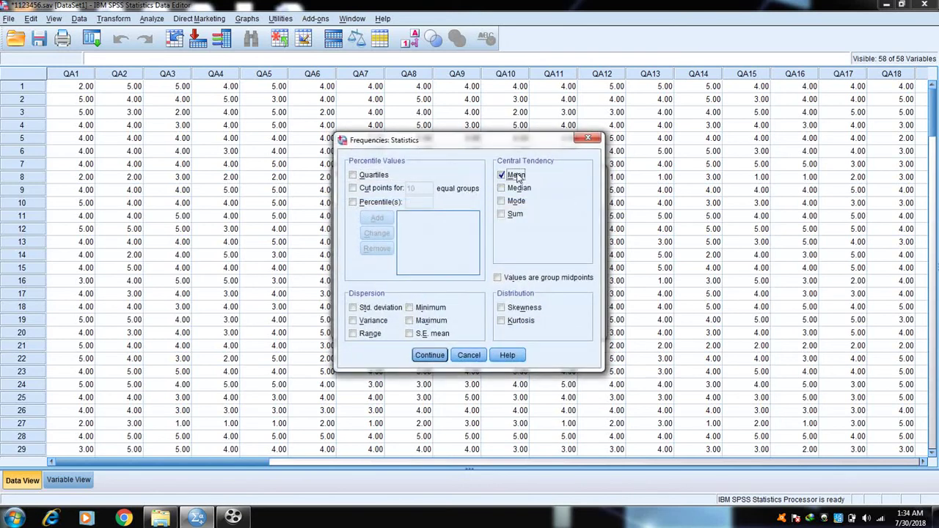
click(390, 308)
click(503, 309)
click(502, 321)
click(432, 355)
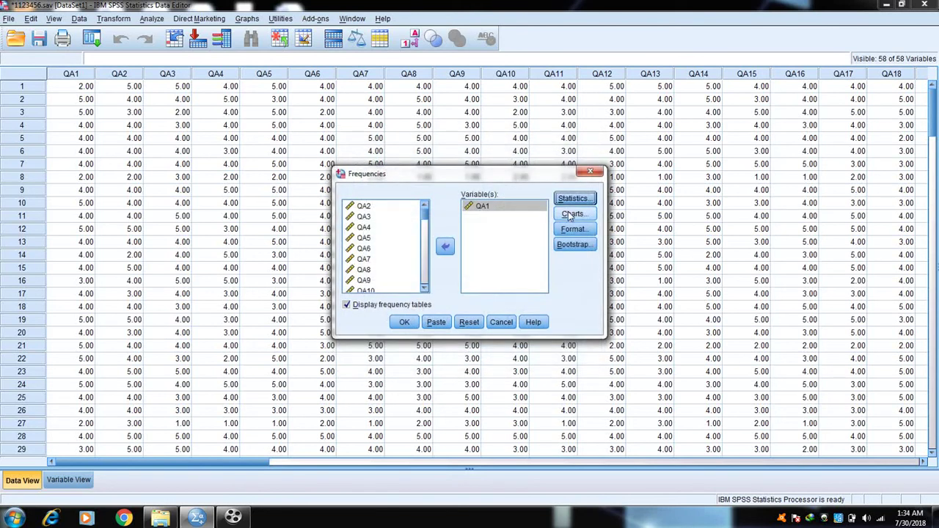
Request a histogram with a normal curve, and run the frequencies analysis without frequency tables
click(572, 215)
click(431, 250)
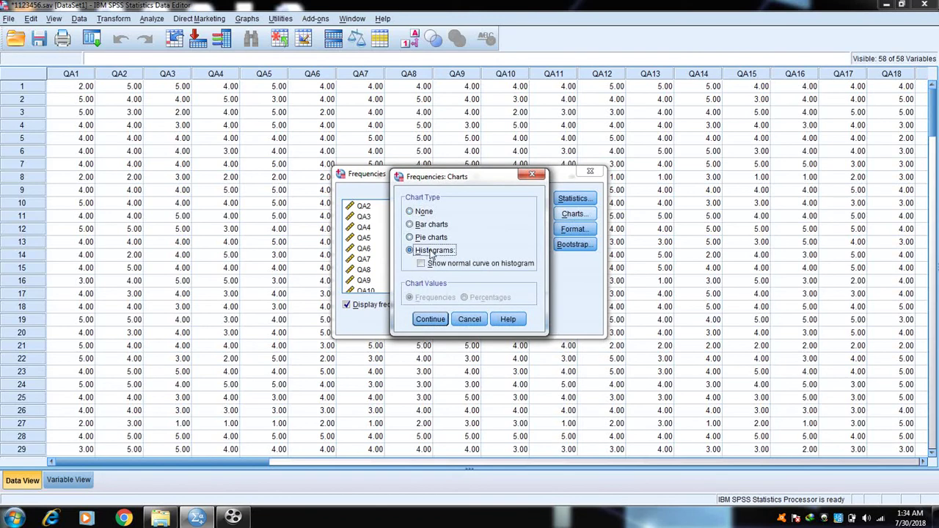
click(441, 266)
click(431, 319)
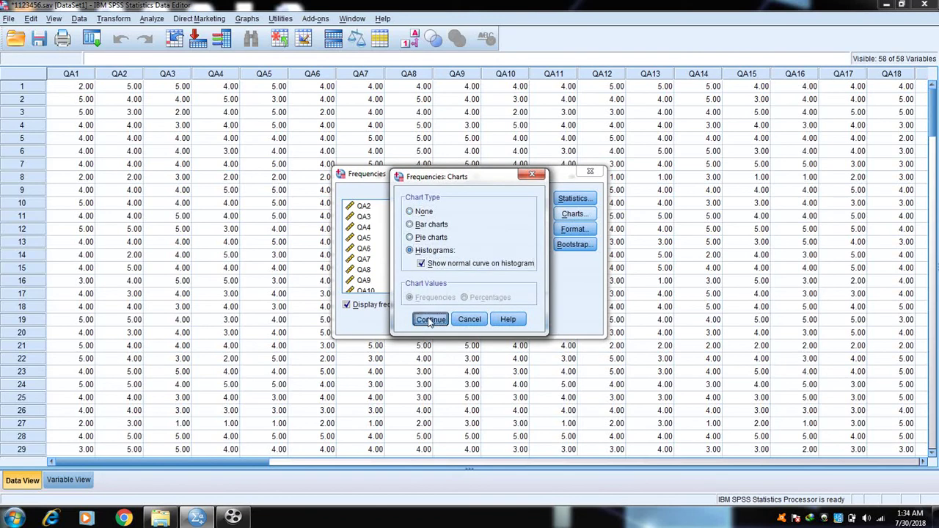
click(391, 307)
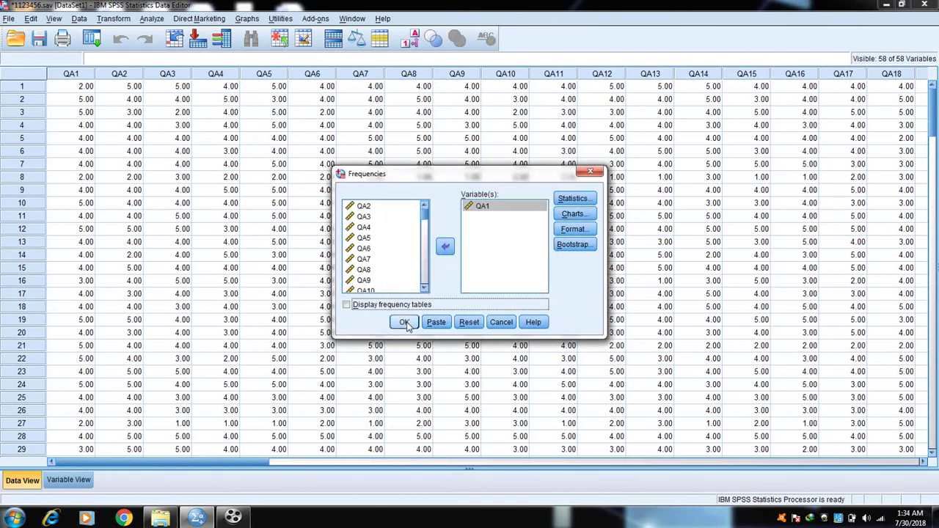
click(405, 323)
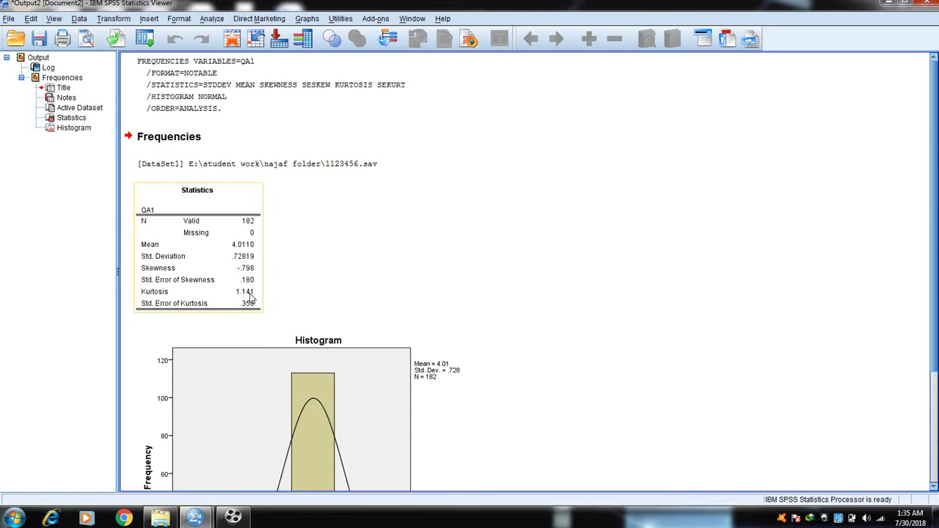
Open Calculator and divide the skewness of -0.798 by its standard error of 0.180
click(14, 518)
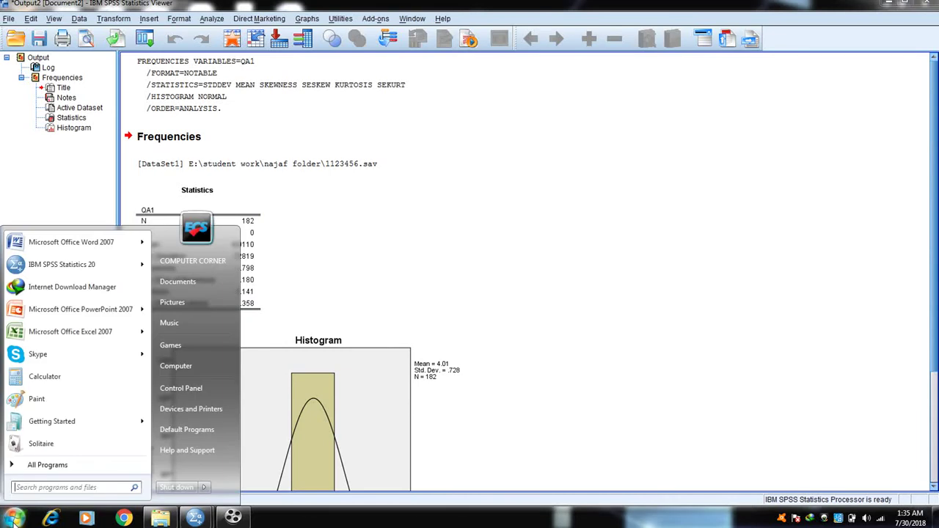
click(40, 376)
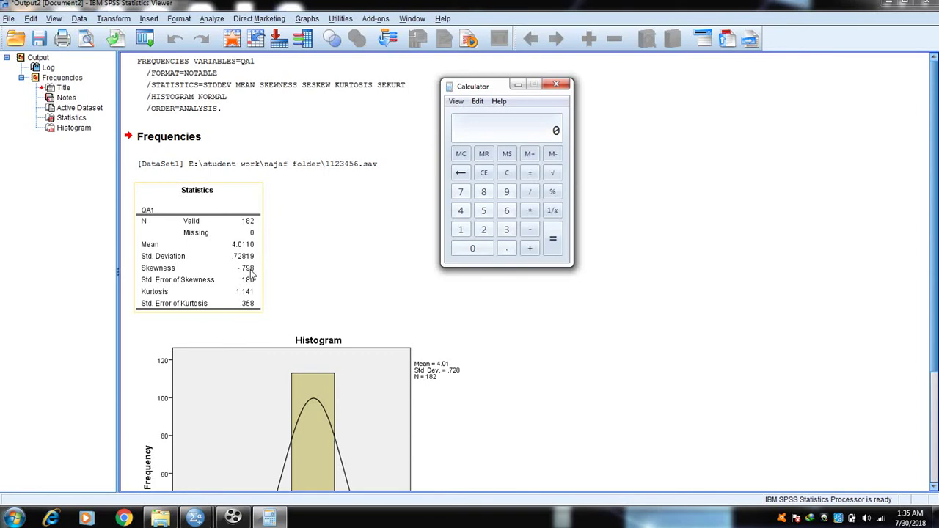
text(.798 / 0)
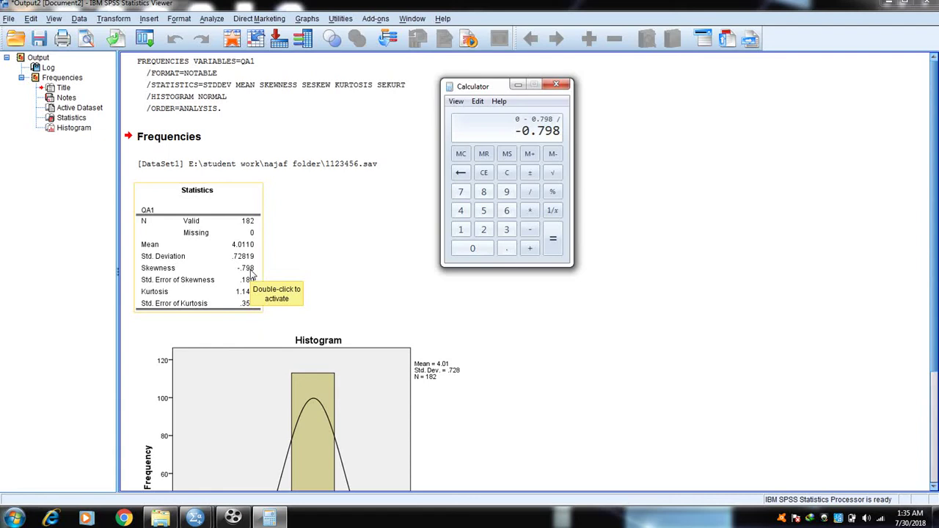
text(.180)
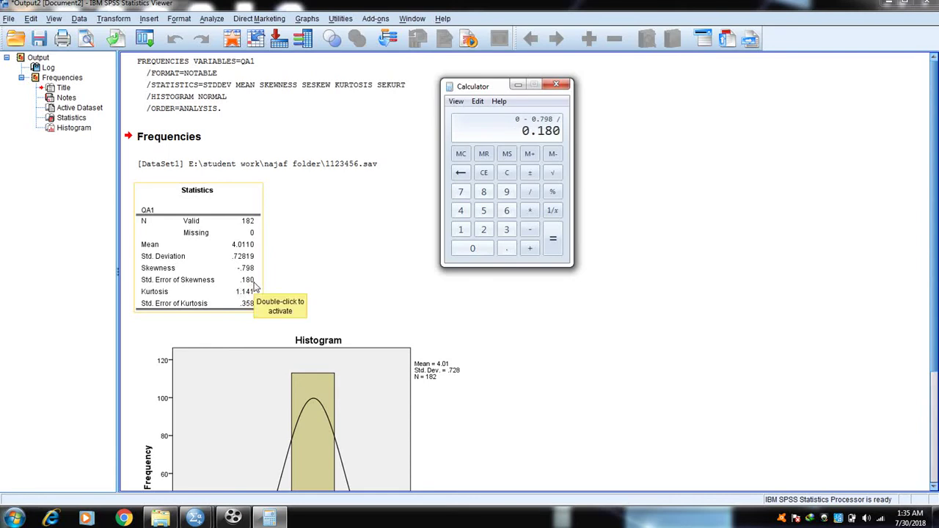
click(554, 242)
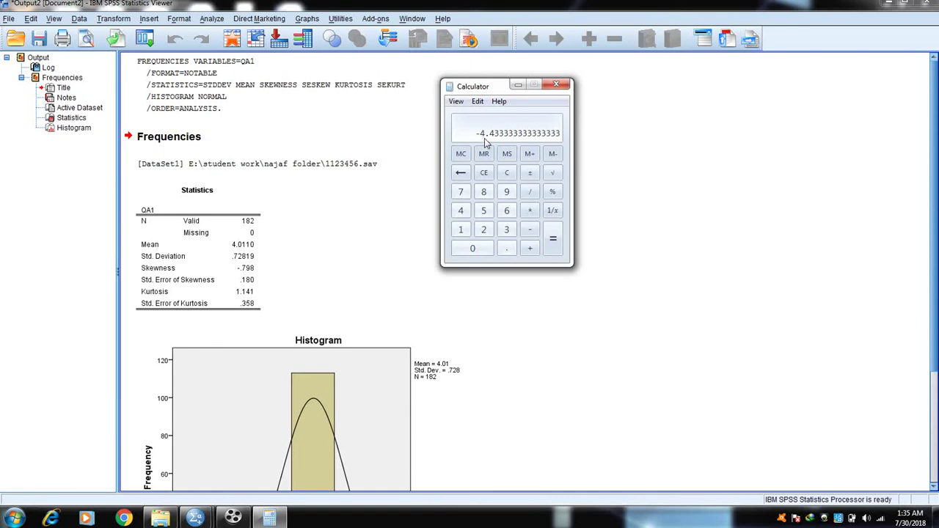
Clear the calculation, divide the kurtosis of 1.141 by its standard error of 0.358, and minimize Calculator
click(507, 174)
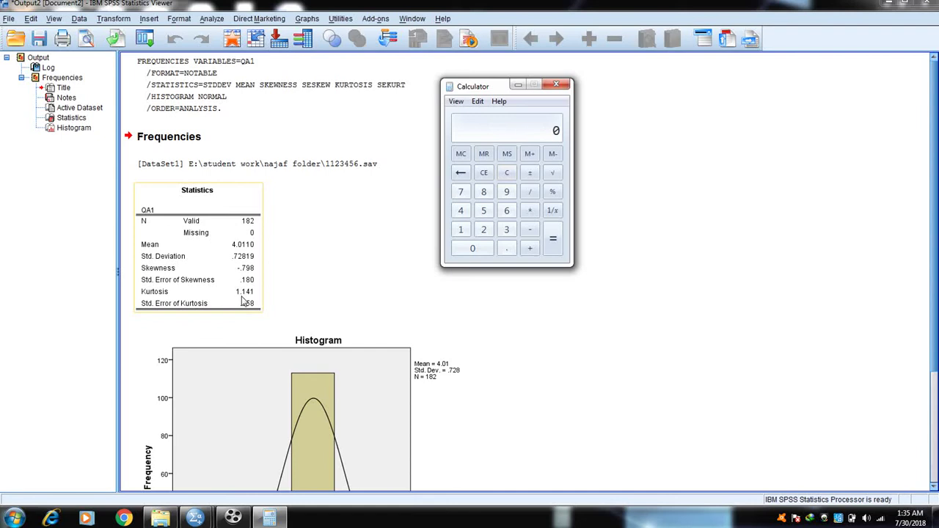
text(1.141 / 0.358)
key(Return)
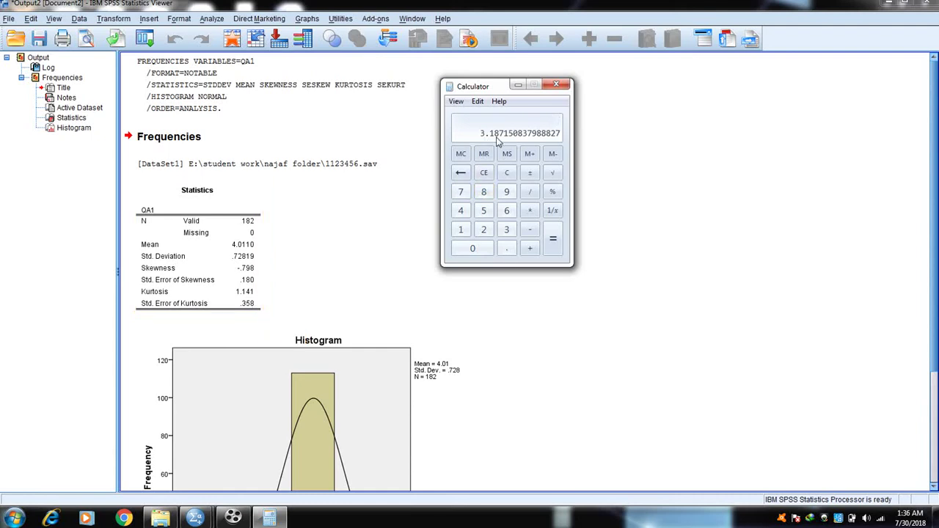
click(251, 279)
click(517, 86)
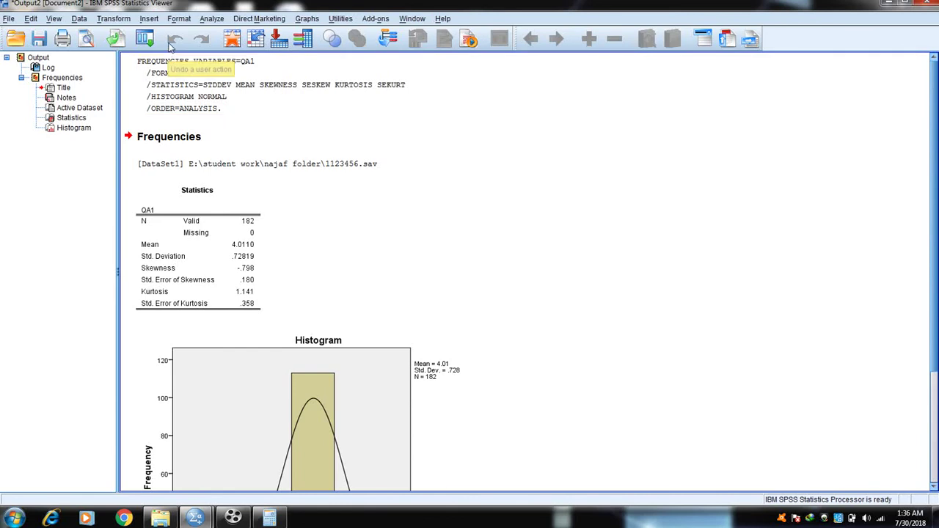
Open Rank Cases, reset its previous settings, and add QA1 as the variable to rank
click(123, 19)
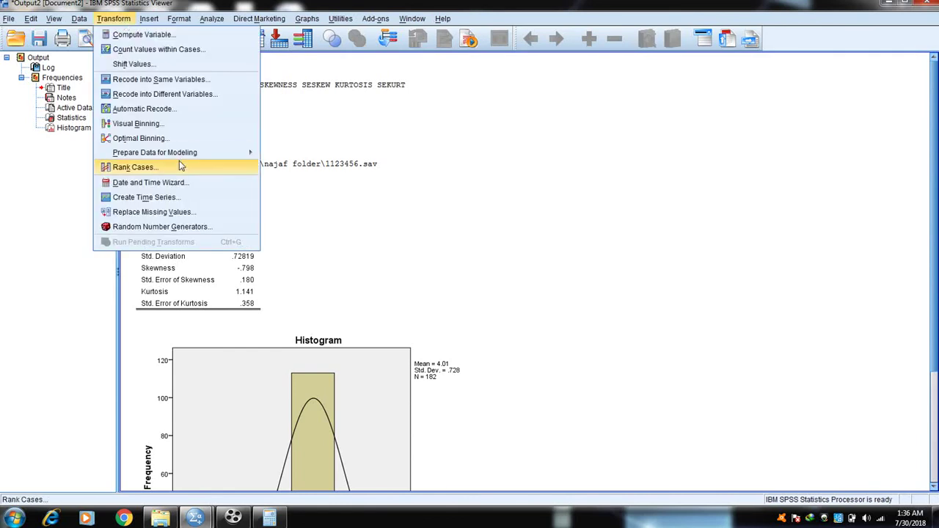
click(133, 167)
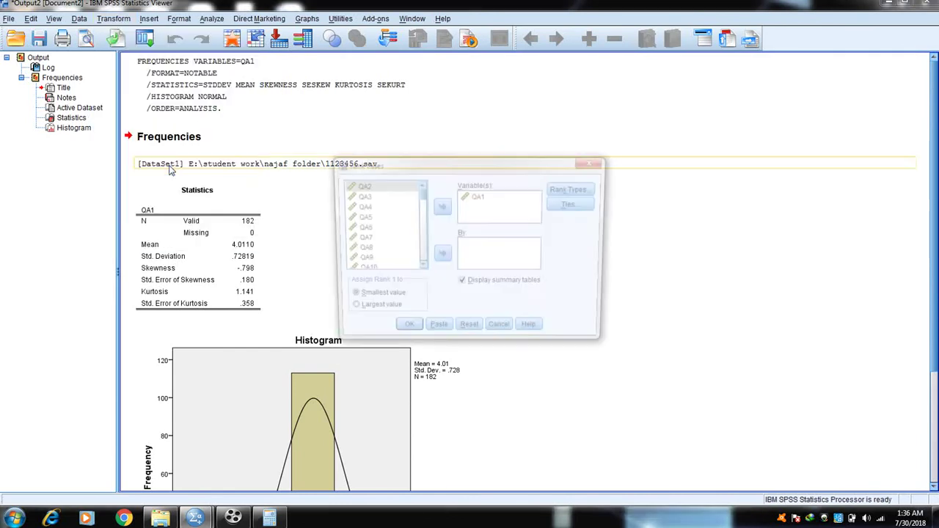
click(481, 199)
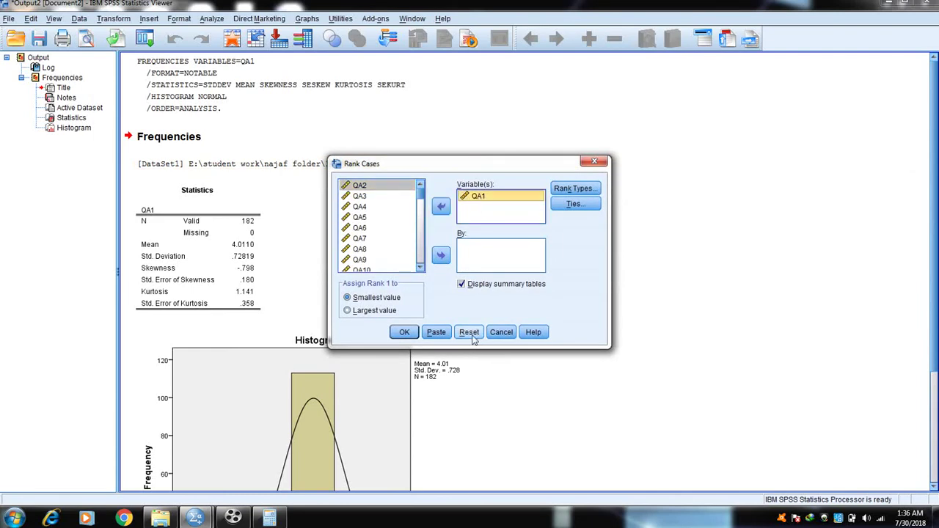
click(469, 333)
click(441, 208)
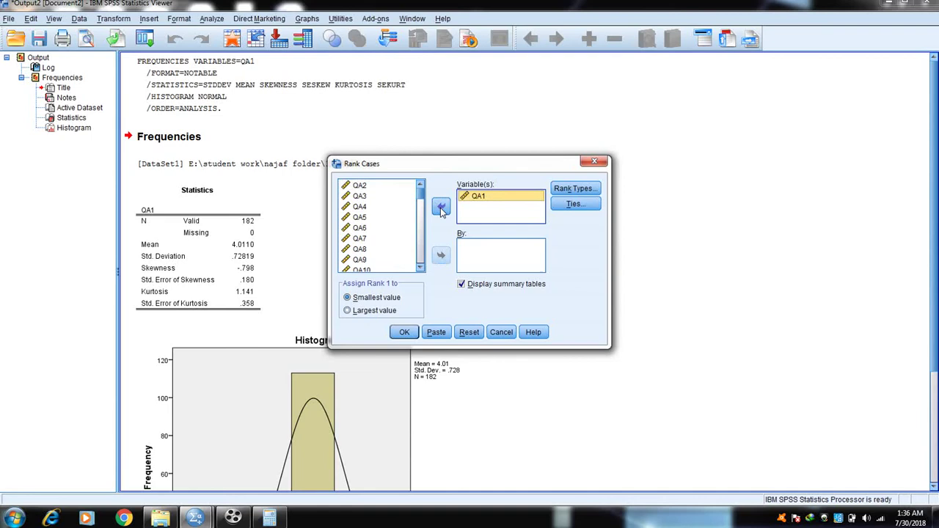
Set the rank type to Fractional rank only, with Rank turned off, and run the ranking
click(576, 189)
click(411, 233)
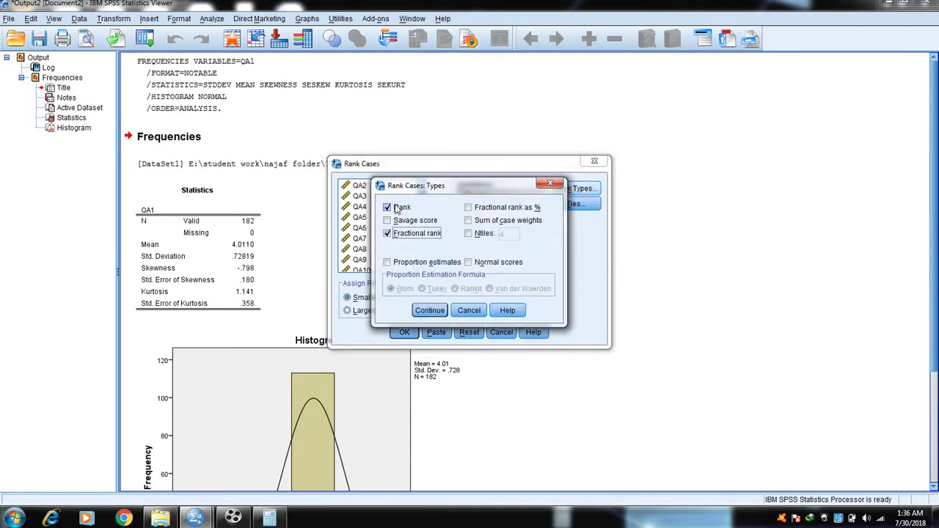
click(400, 208)
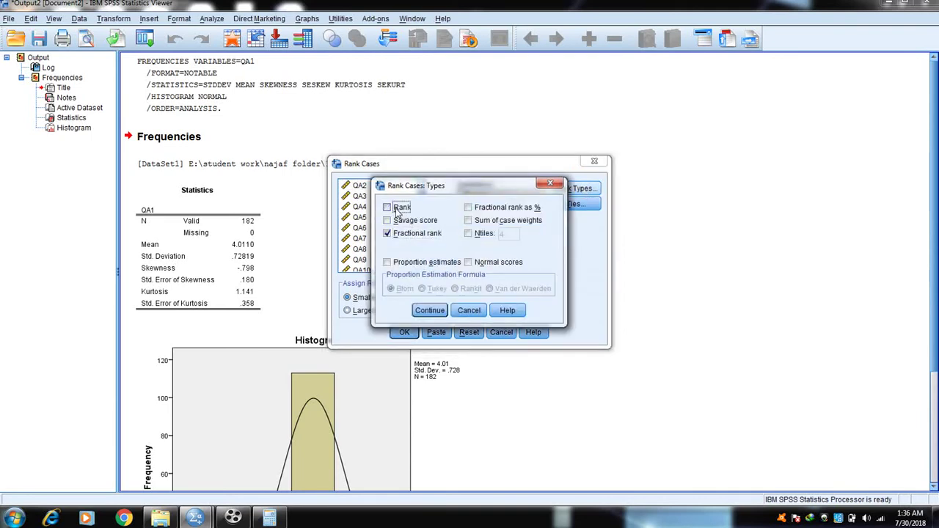
click(430, 310)
click(405, 332)
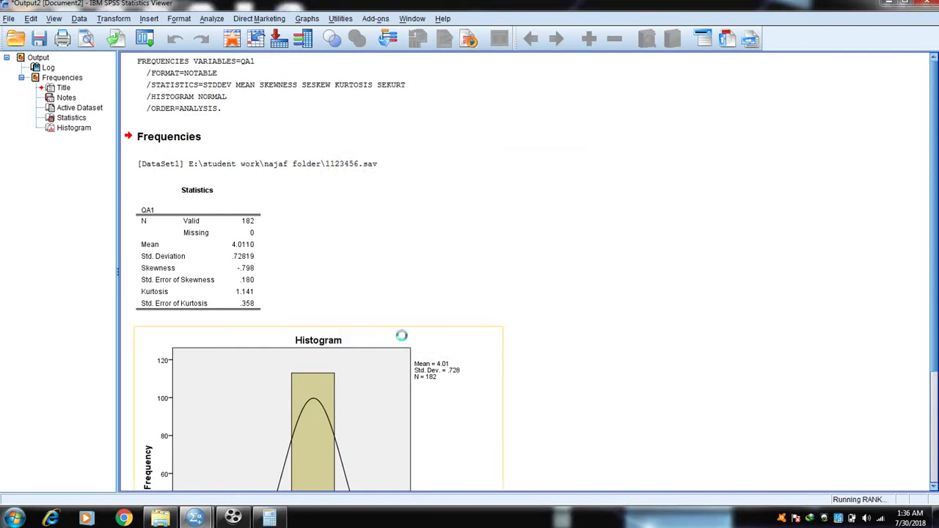
Return to the data set 1123456.sav and examine the newly ranked variable among the last columns
mouse_move(195, 518)
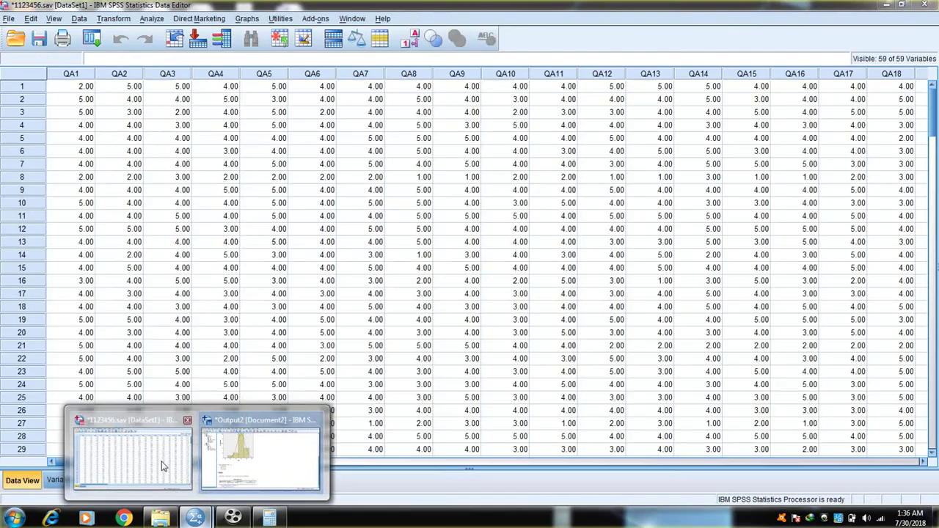
click(132, 459)
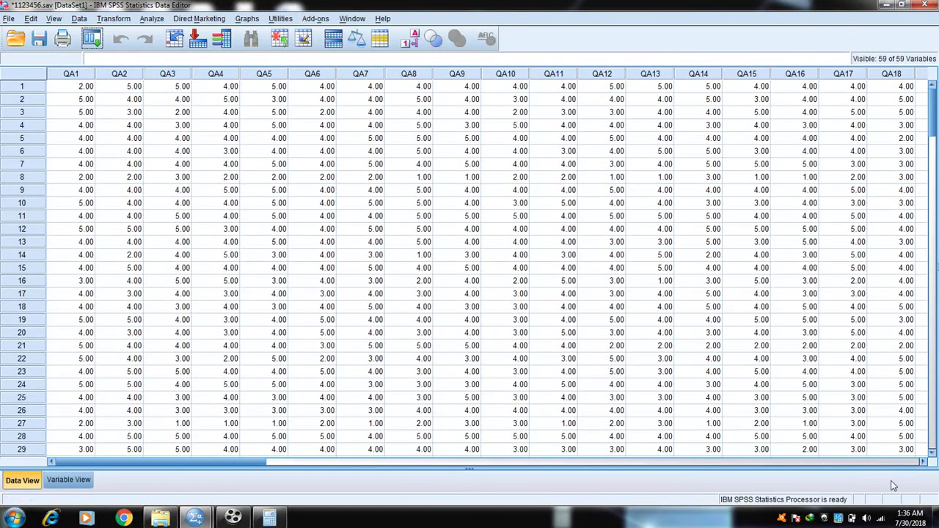
click(902, 462)
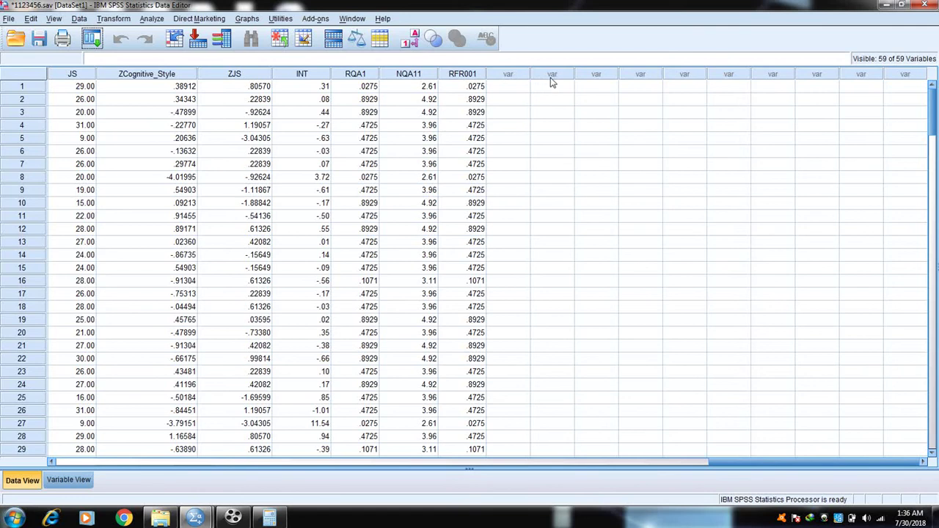
Reset Compute Variable and start an IDF.NORMAL expression from the Inverse DF functions with RFR001 as its probability argument
click(117, 20)
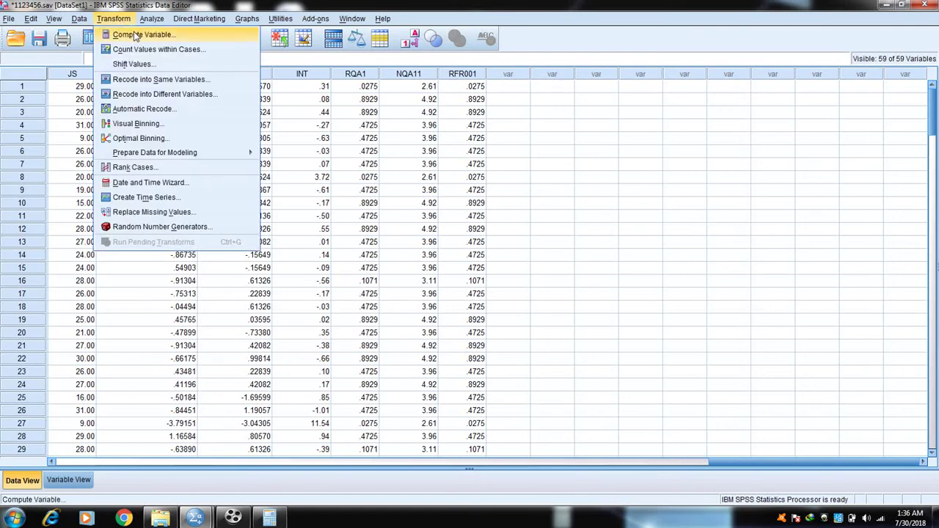
click(135, 34)
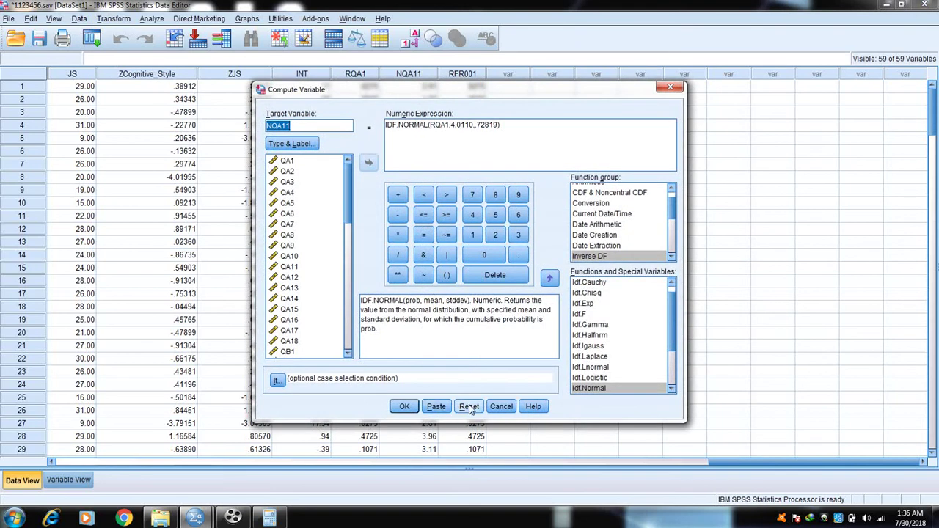
click(469, 407)
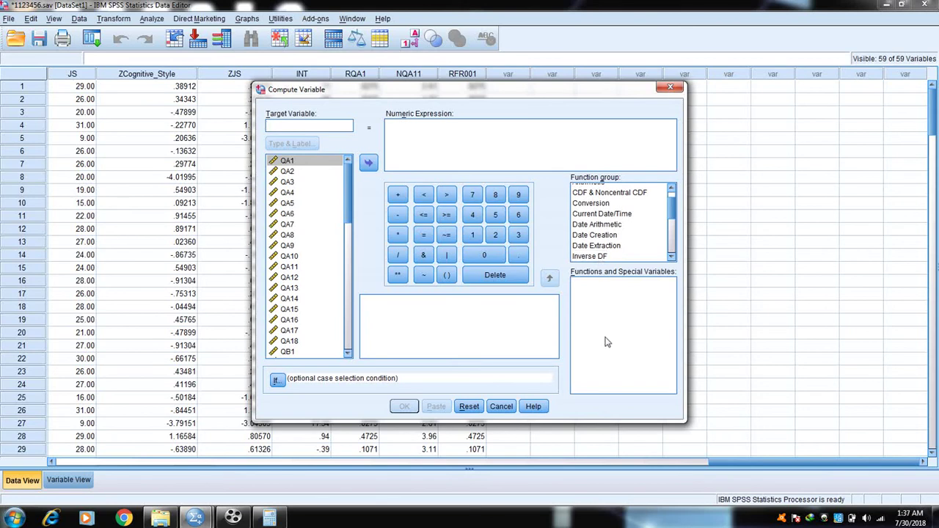
click(599, 257)
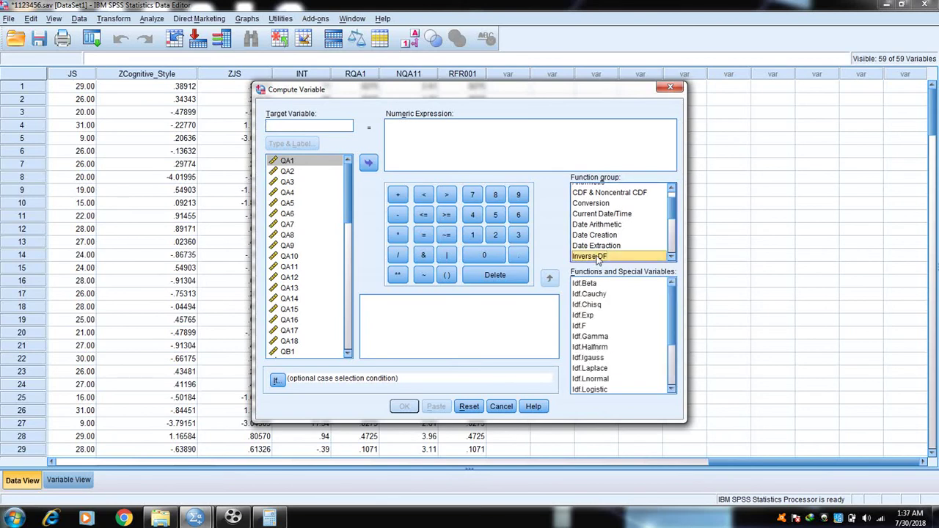
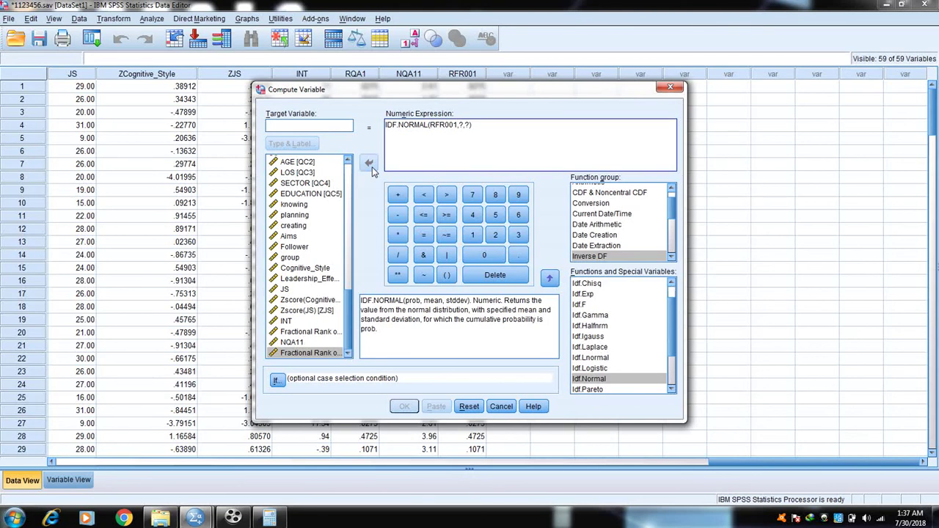
Look up QA1's mean in the output's Statistics table and enter 4.0110 as the mean argument of IDF.NORMAL
double_click(462, 126)
key(BackSpace)
mouse_move(197, 519)
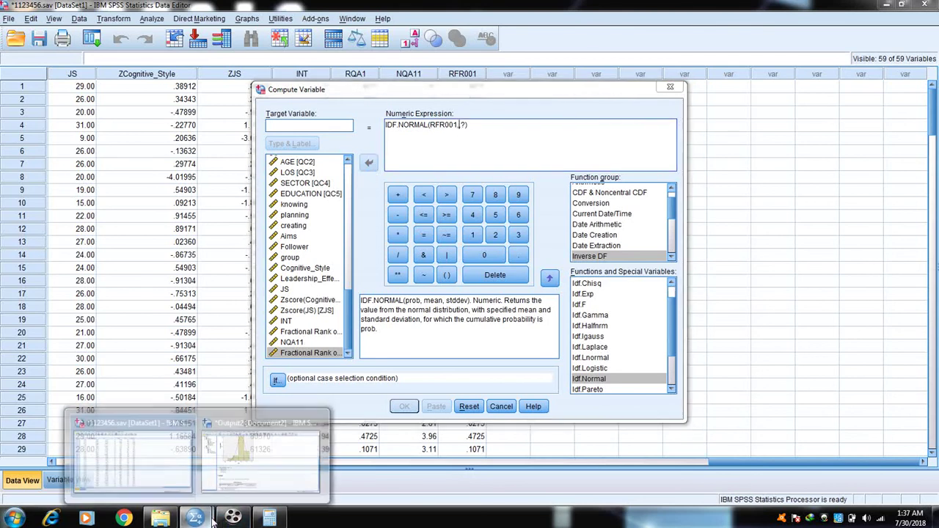
click(270, 463)
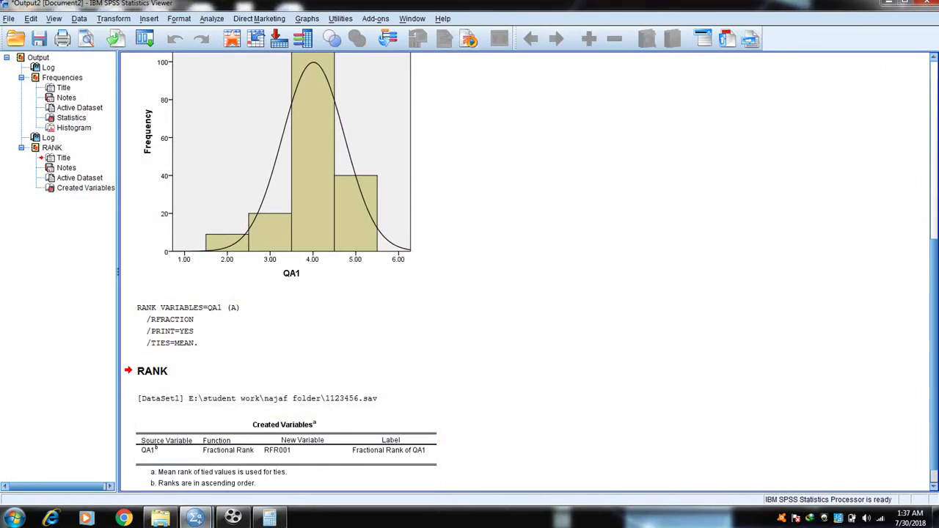
click(936, 83)
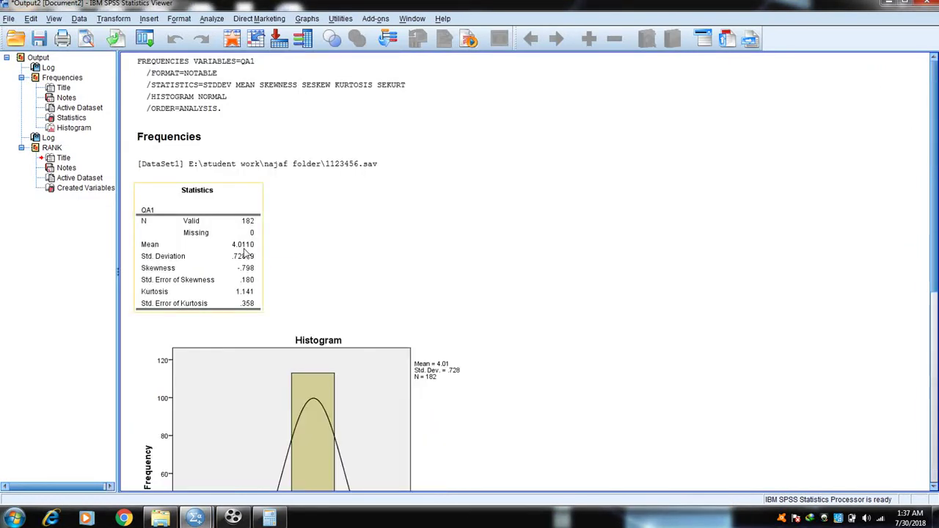
mouse_move(196, 518)
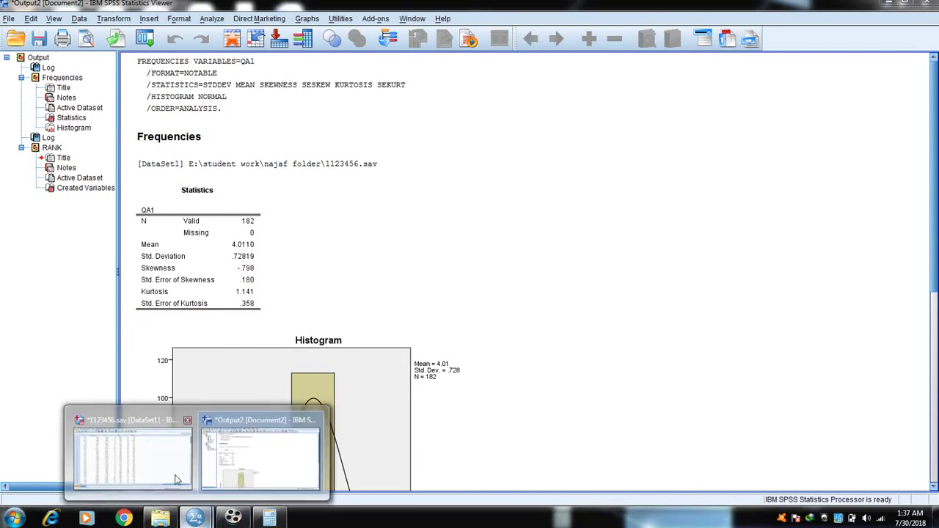
click(149, 438)
text(4)
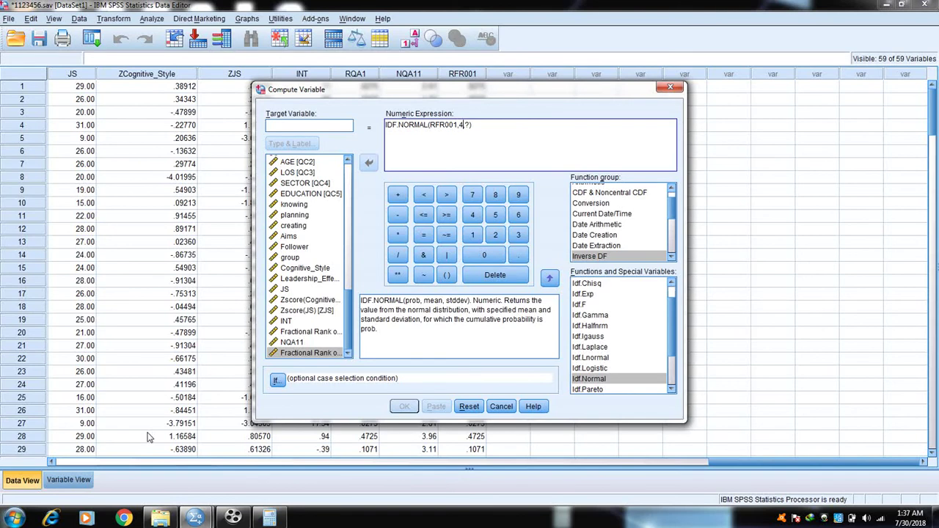
text(.0110)
text(,)
Look up QA1's standard deviation in the output and enter .72819 as the last argument of IDF.NORMAL
click(199, 519)
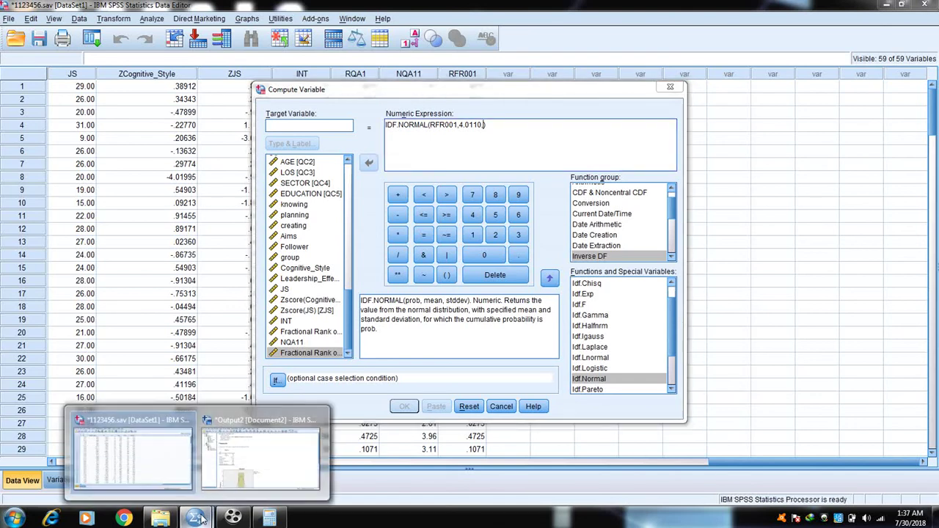
click(187, 488)
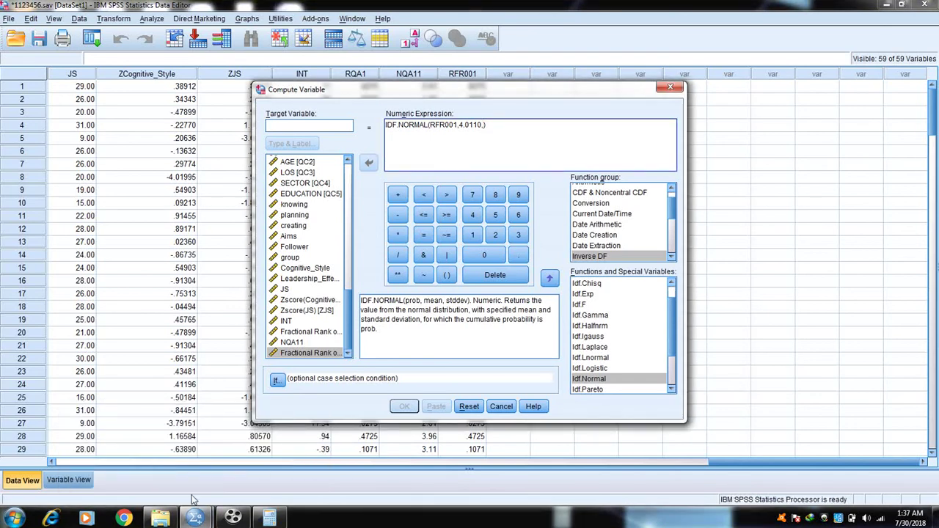
click(195, 518)
click(246, 486)
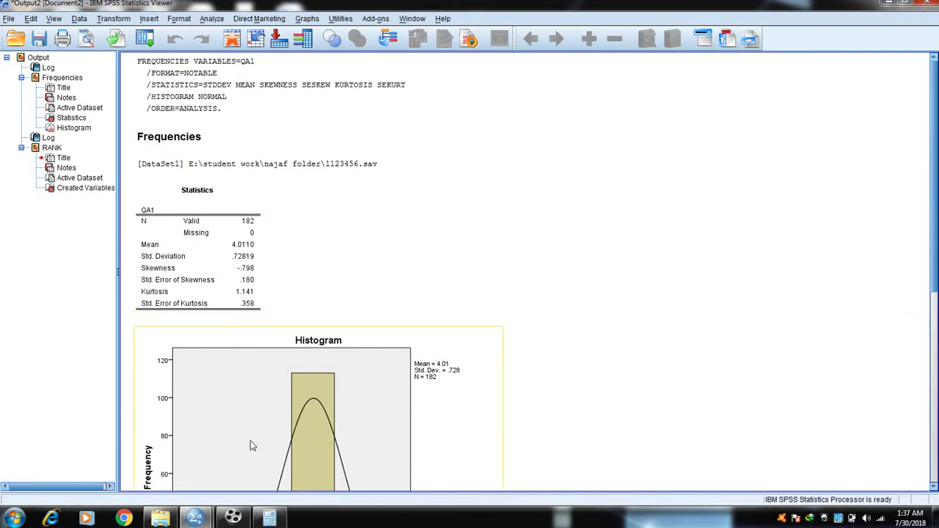
click(196, 518)
click(158, 469)
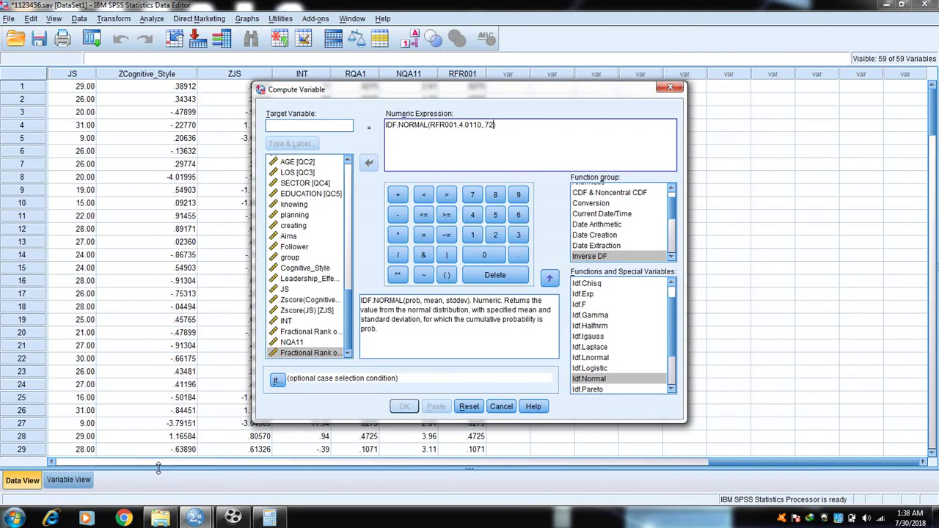
text(819)
Name the target variable newqa11, run the computation, and return to the data set 1123456.sav
click(309, 126)
text(n)
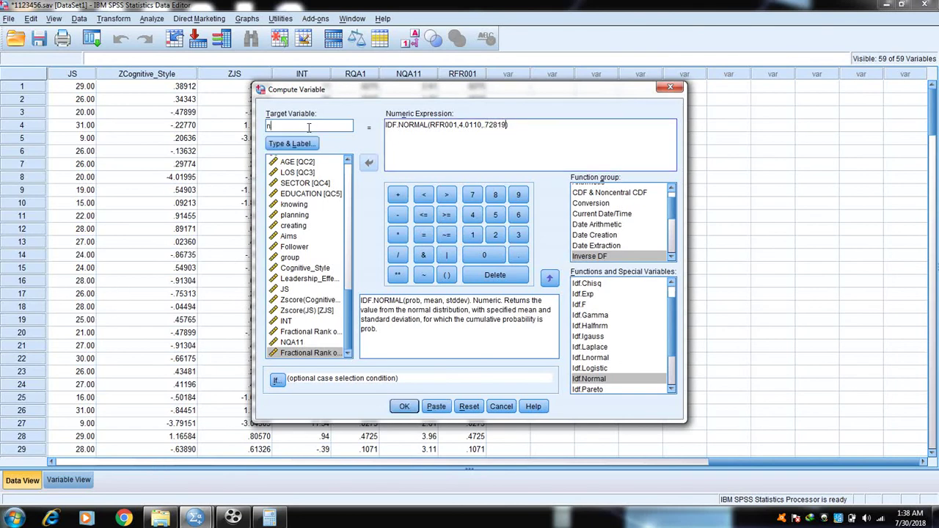
text(ewqa11)
click(406, 407)
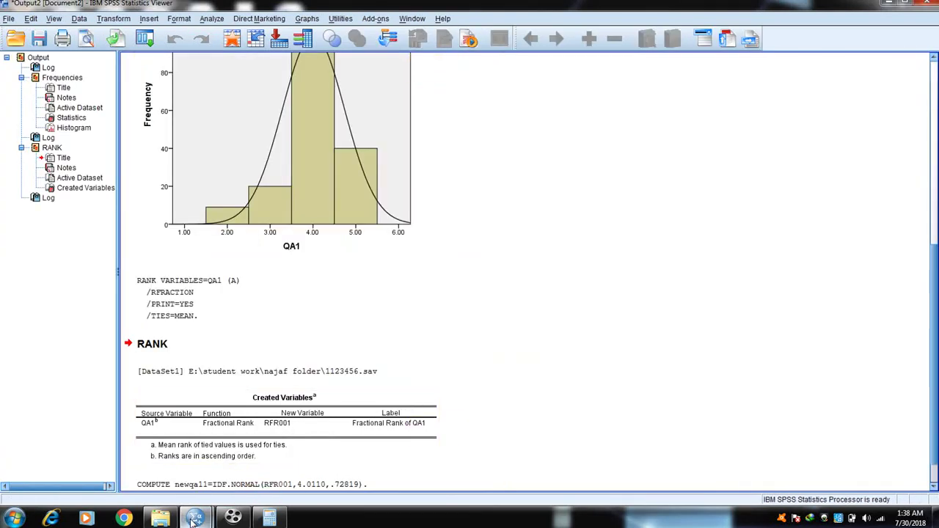
mouse_move(194, 520)
click(176, 458)
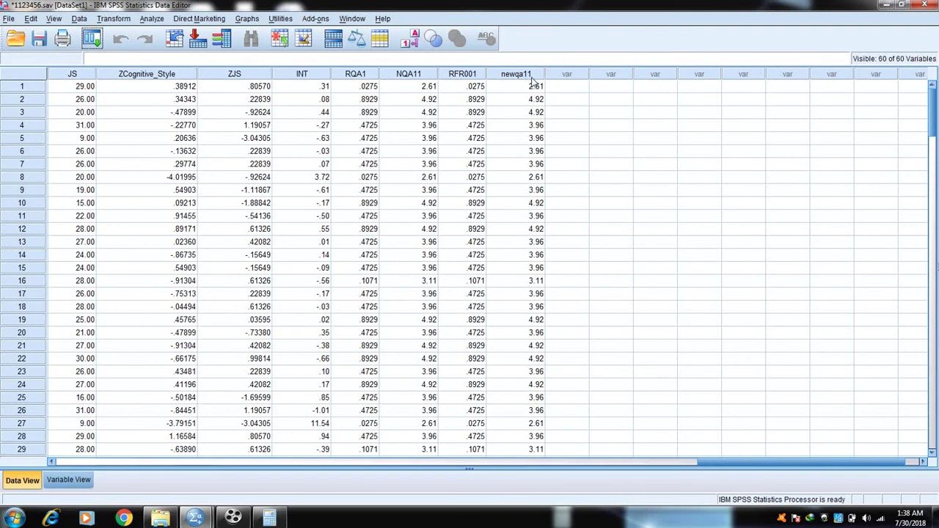
Delete the fractional rank variable RFR001 from the data set
click(475, 74)
right_click(476, 74)
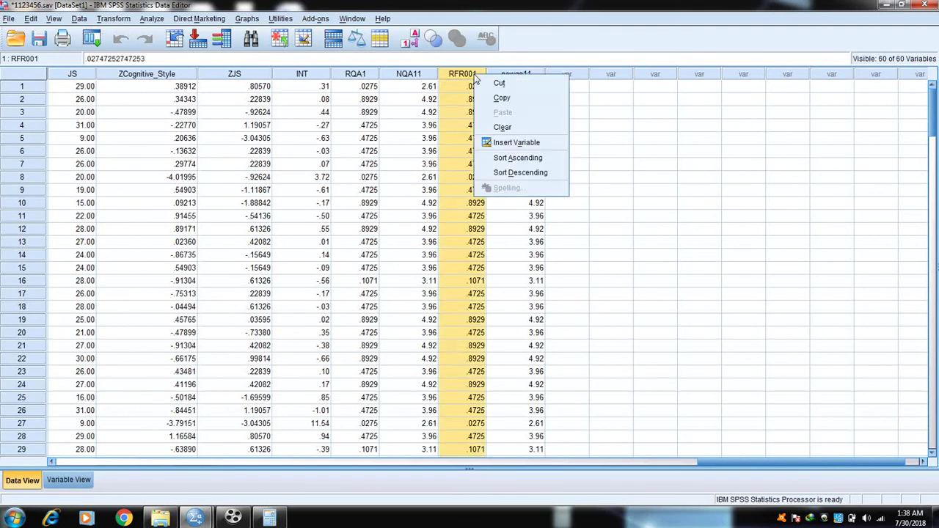
click(502, 128)
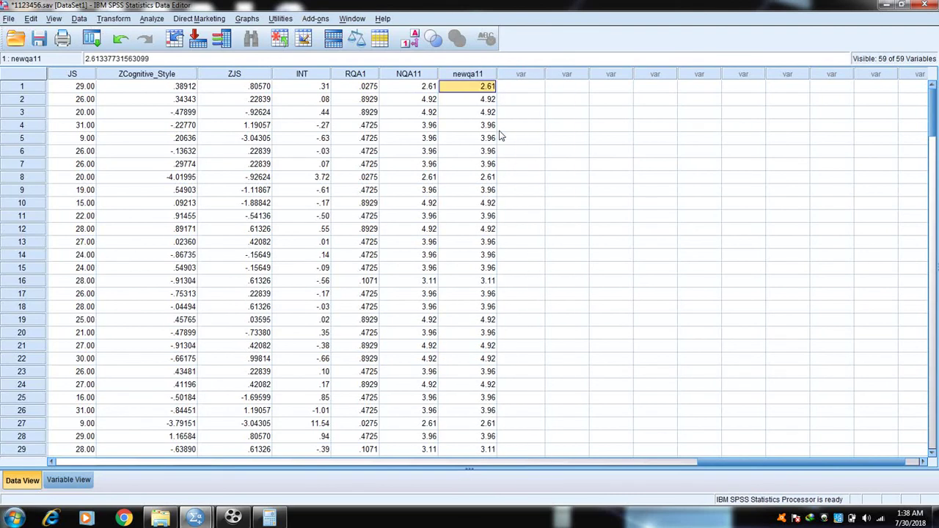
Open the Frequencies analysis and add newqa11 to the variables to analyze alongside QA1
click(153, 19)
mouse_move(209, 47)
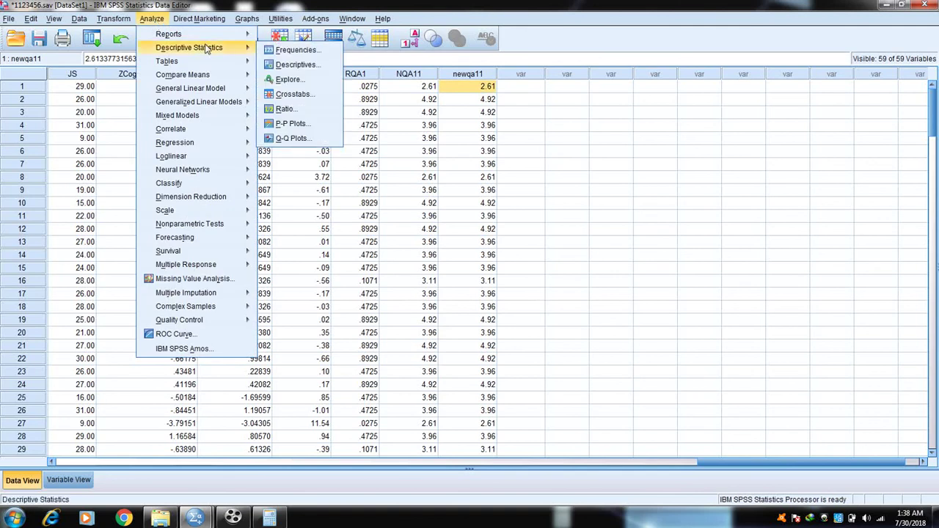
click(297, 51)
click(425, 279)
scroll(427, 279, down, 10)
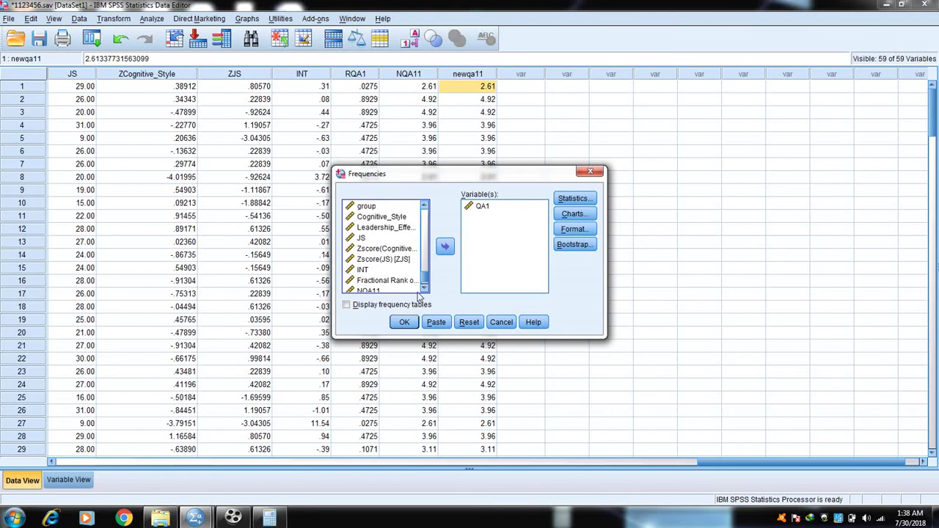
scroll(400, 290, down, 2)
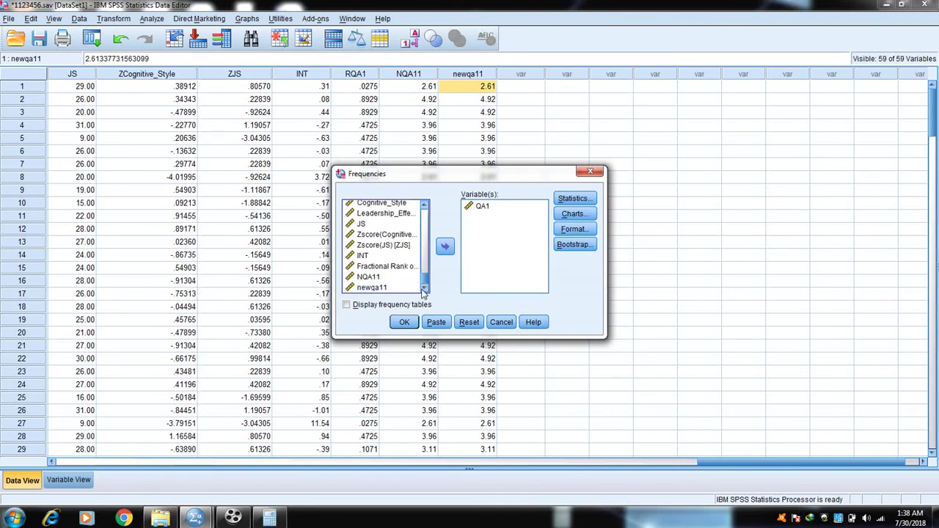
click(374, 287)
click(445, 247)
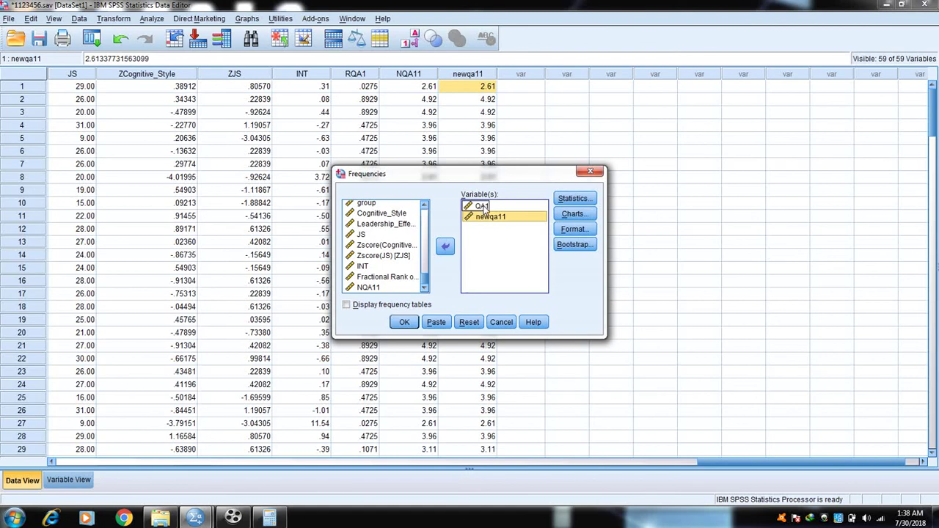
Keep mean, standard deviation, skewness, kurtosis and histograms with normal curve selected, and run the Frequencies analysis
click(570, 201)
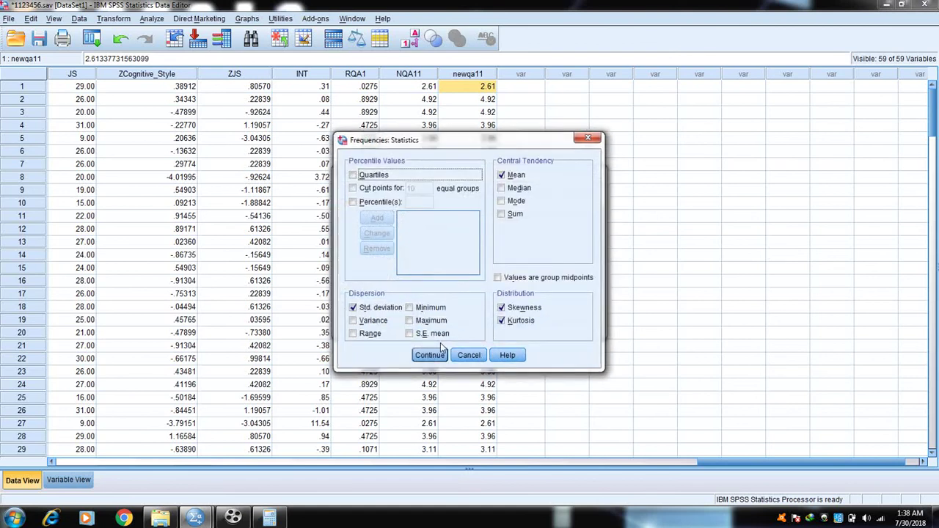
click(434, 355)
click(580, 216)
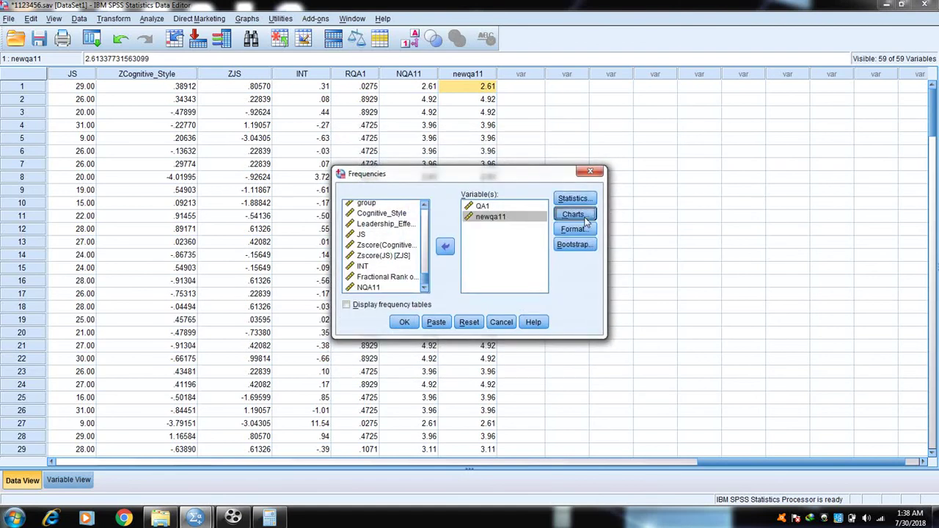
click(431, 317)
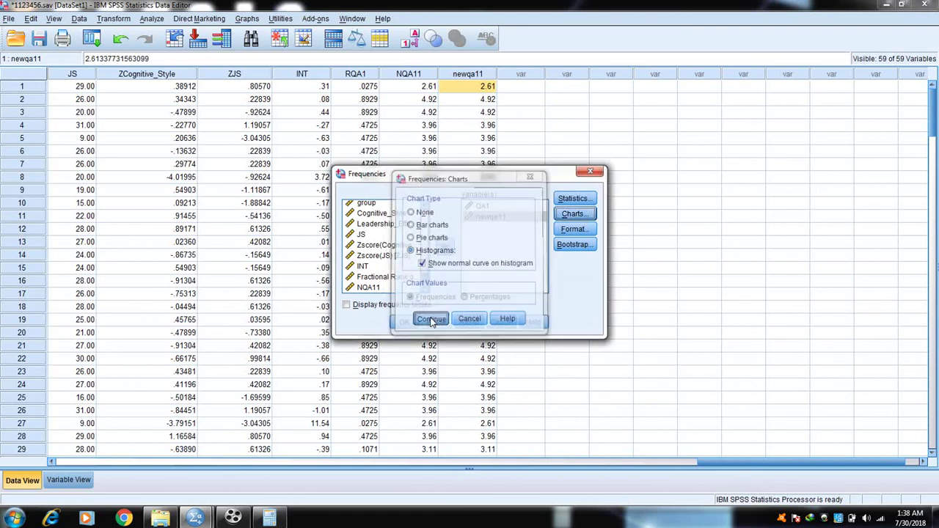
click(405, 323)
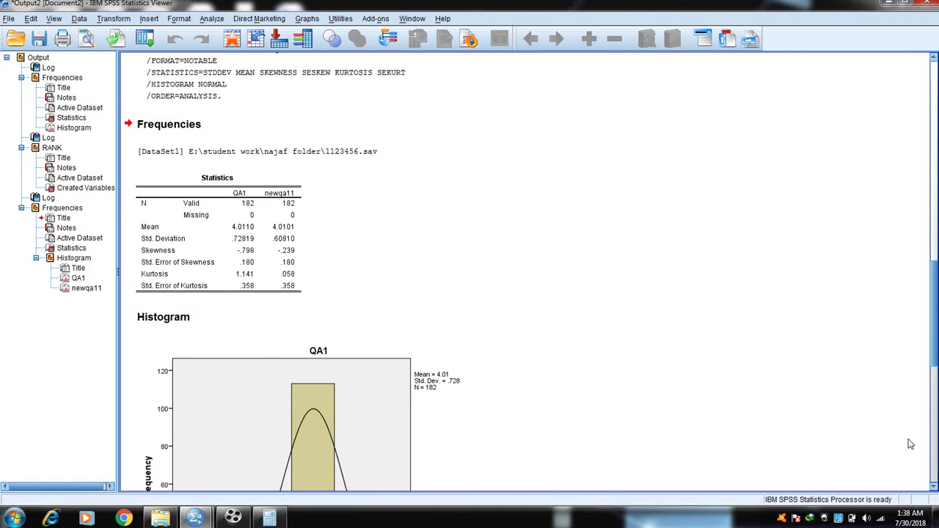
Switch to Calculator, clear it, and divide newqa11's skewness of -0.239 by its standard error of 0.180
click(226, 249)
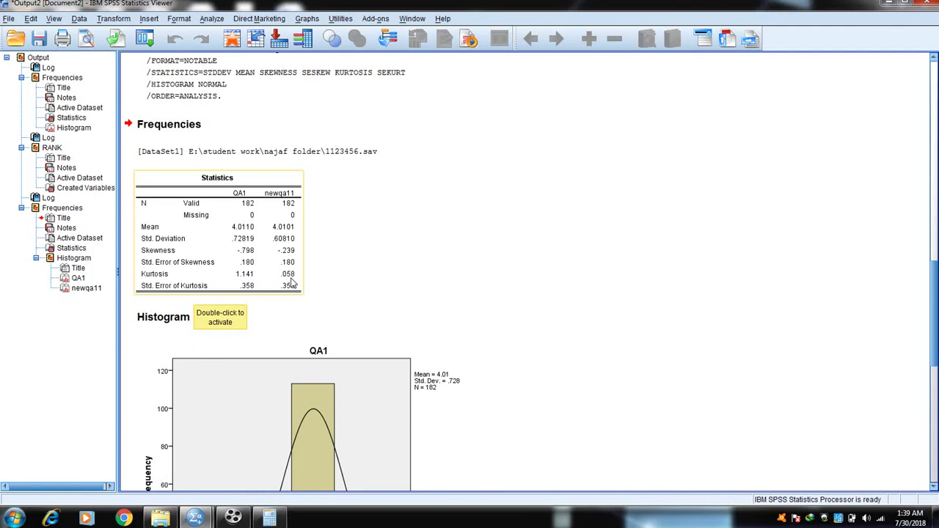
click(270, 518)
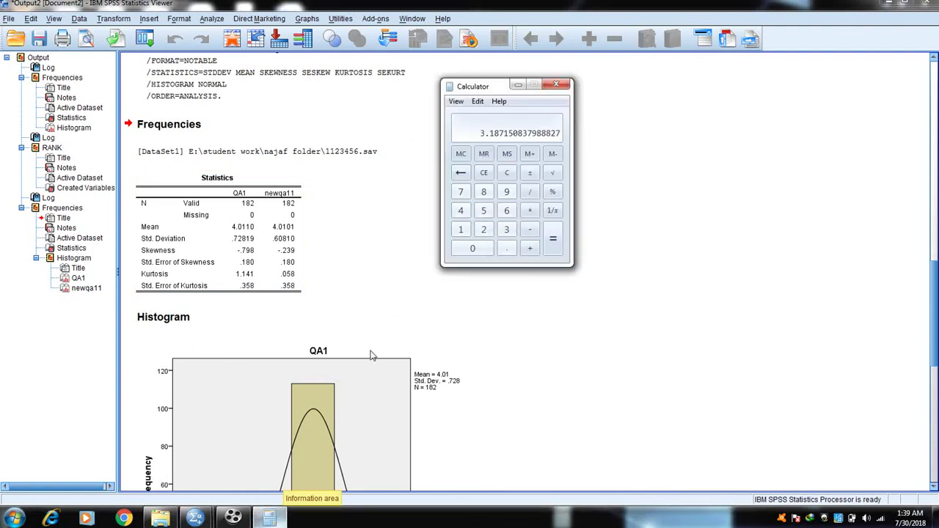
click(506, 174)
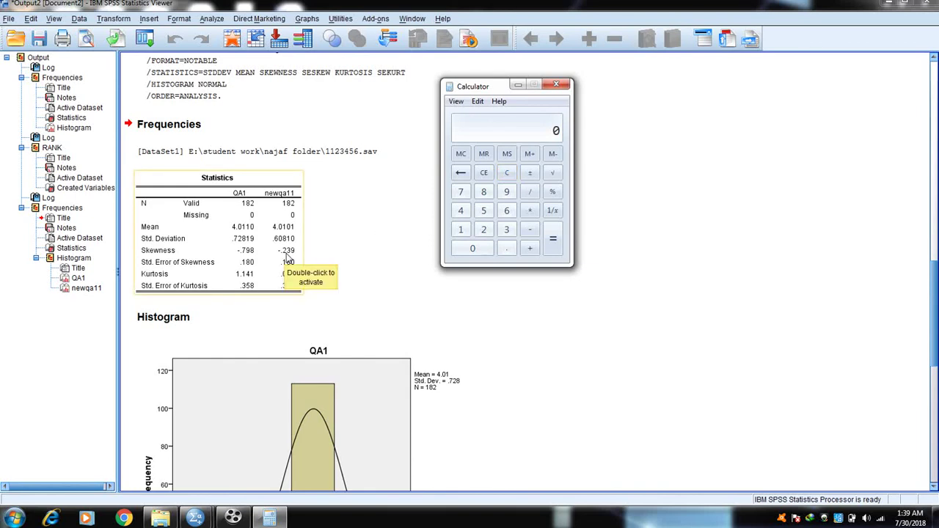
text(.239)
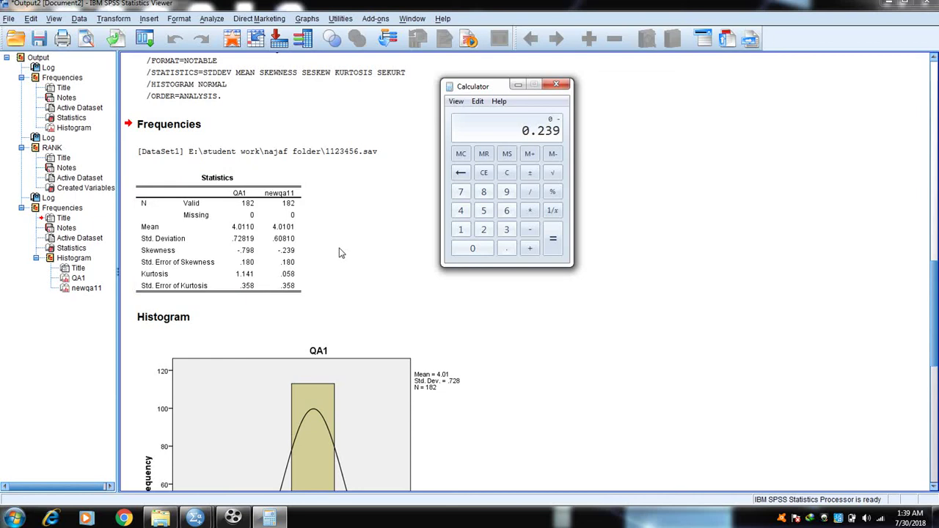
key(slash)
text(.180)
key(Return)
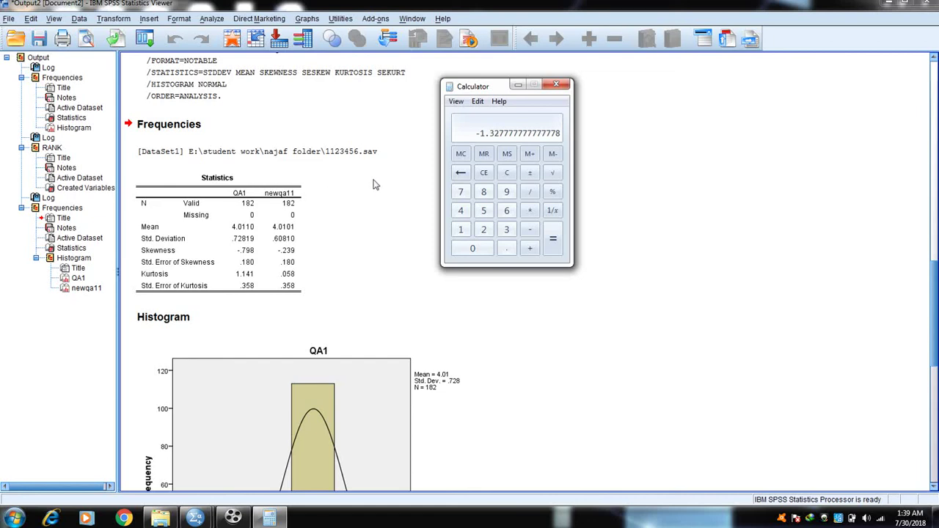
Clear the calculation, divide newqa11's kurtosis of 0.058 by its standard error of 0.358, and minimize Calculator
click(507, 173)
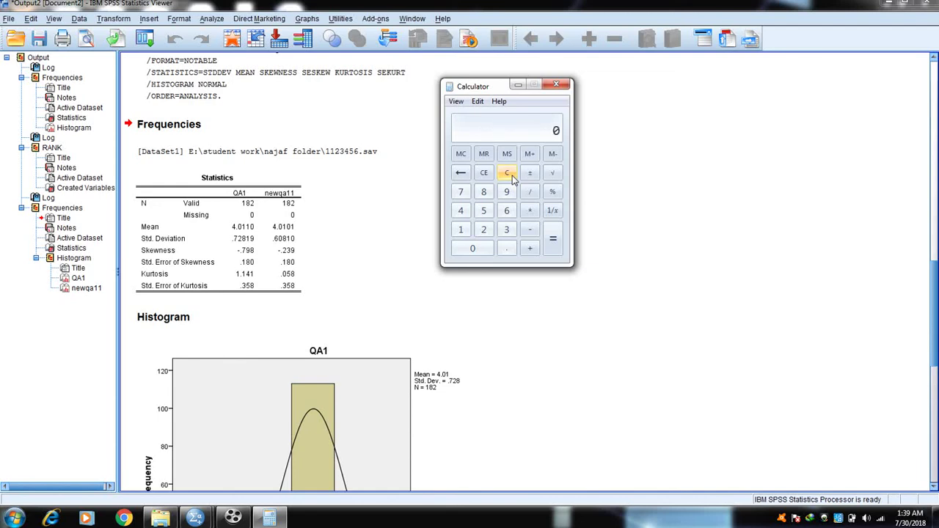
text(.058)
key(slash)
text(.358)
key(Return)
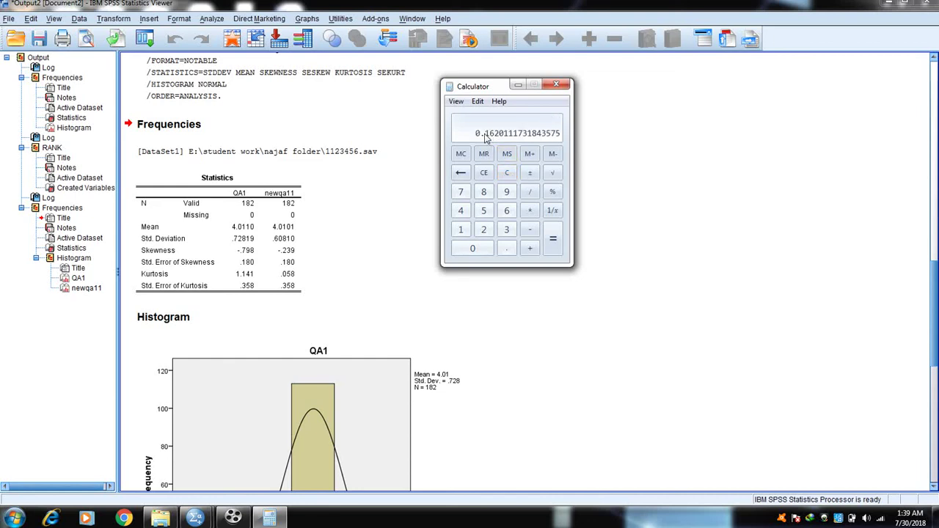
click(518, 84)
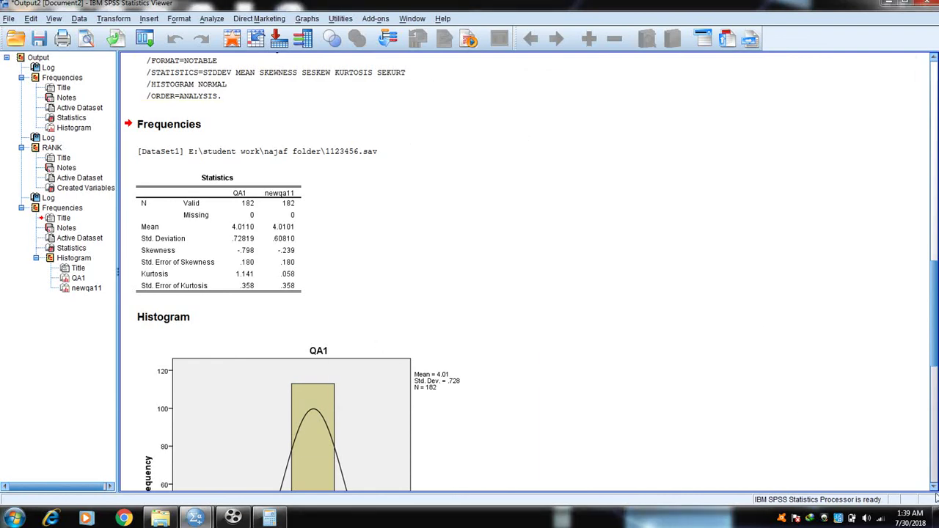
Compare the histograms and normal curves of QA1 and newqa11 in the output
click(935, 487)
scroll(934, 491, down, 3)
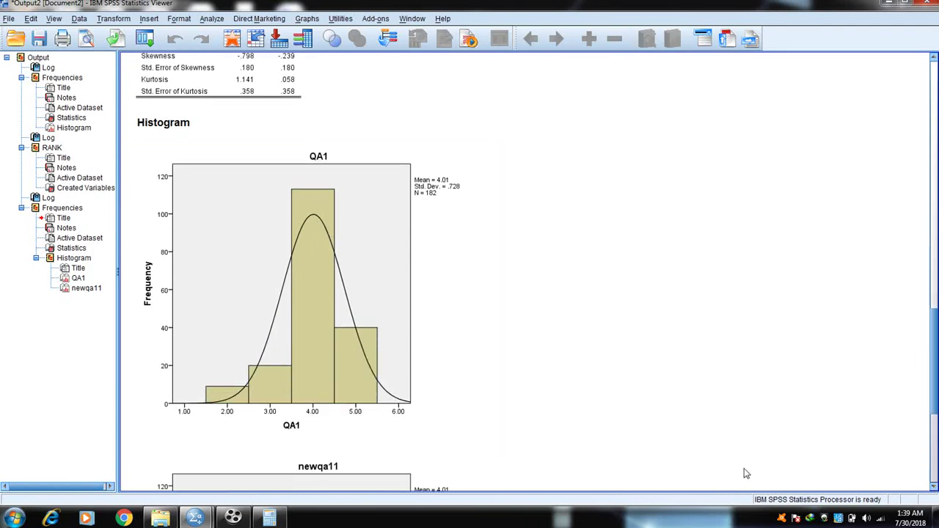
click(934, 487)
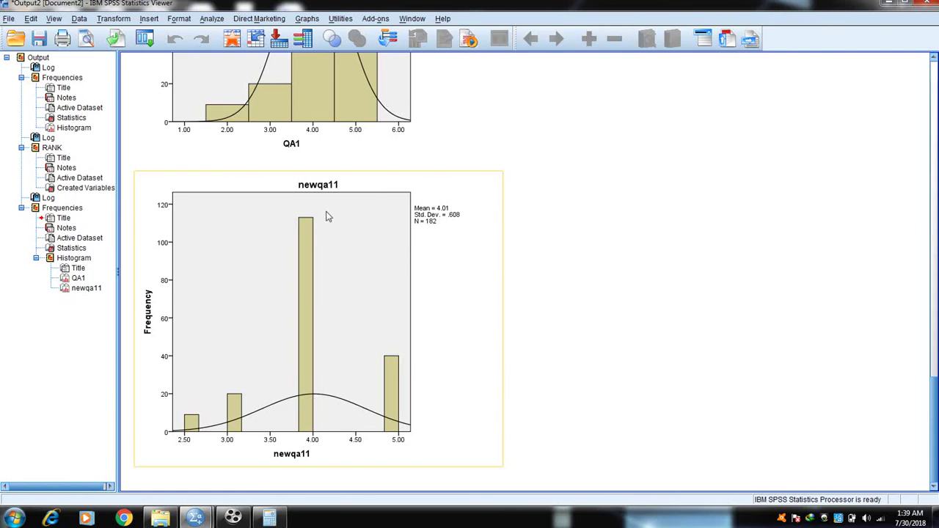
click(935, 59)
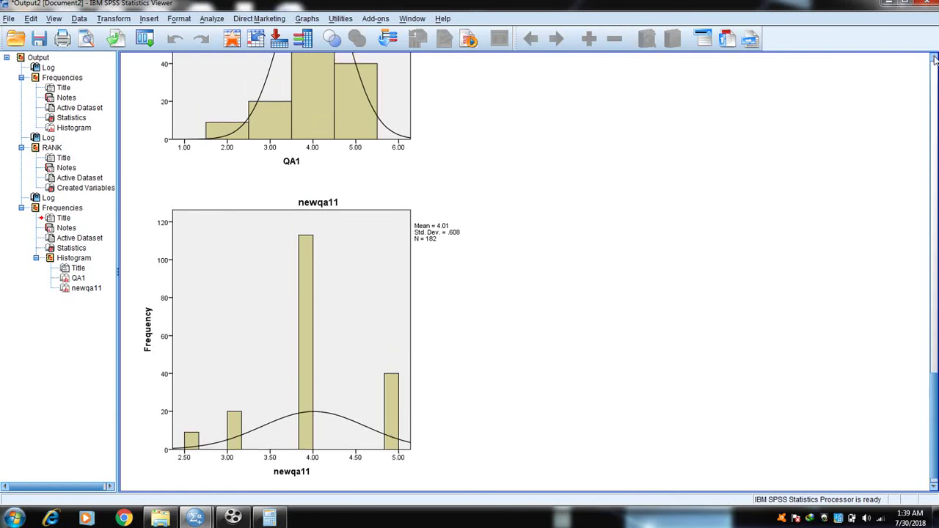
click(934, 58)
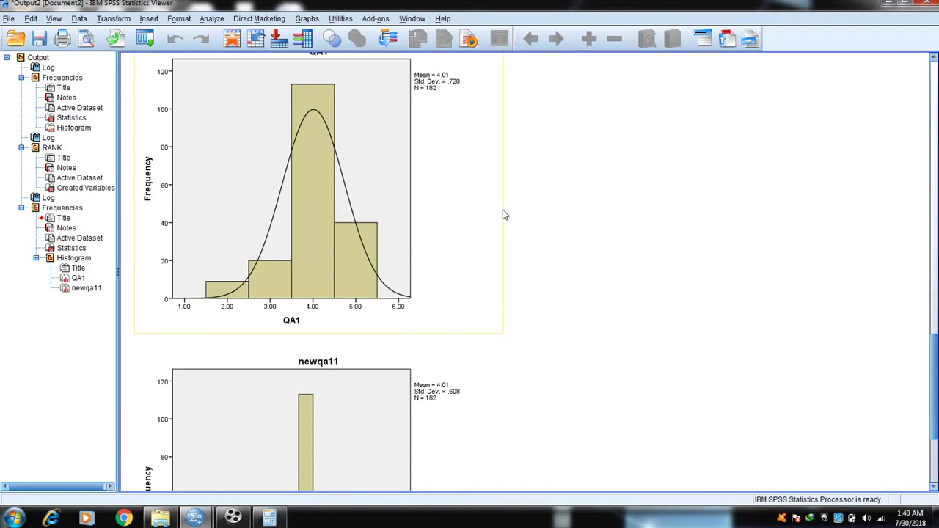
click(234, 519)
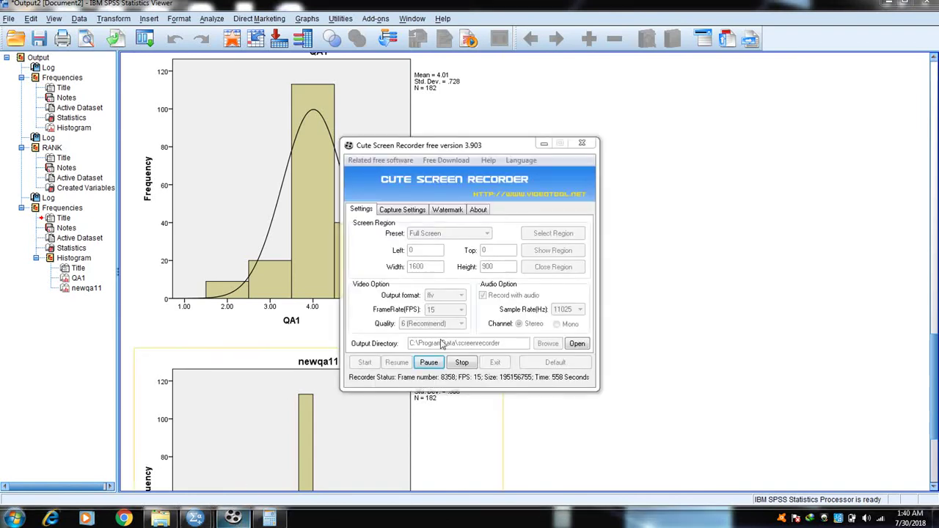